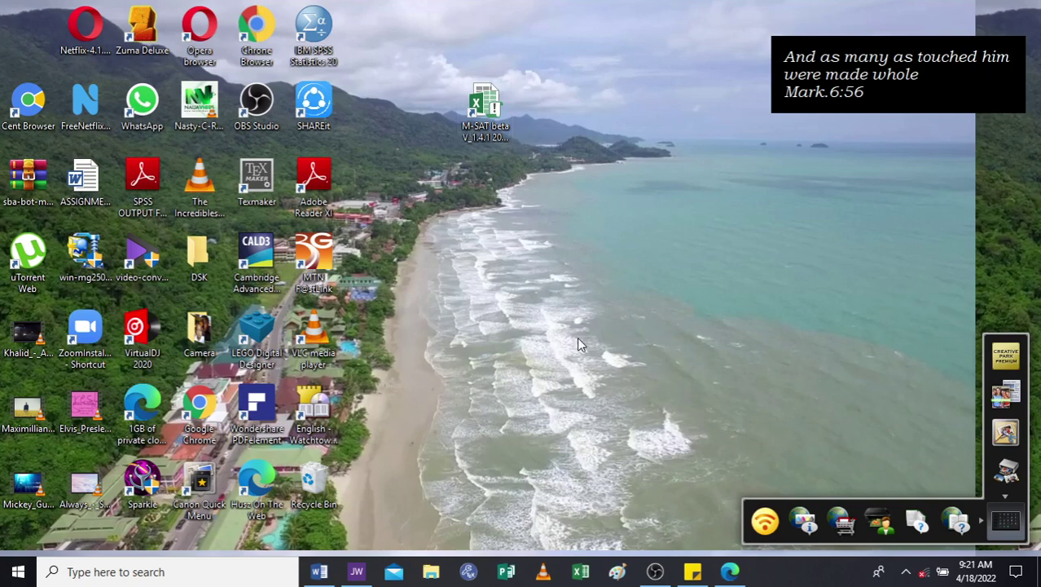
Browse File Explorer to F:\softwares\NKUMBI INTERNALTIONAL and select PRODUCT ID.txt.
click(431, 573)
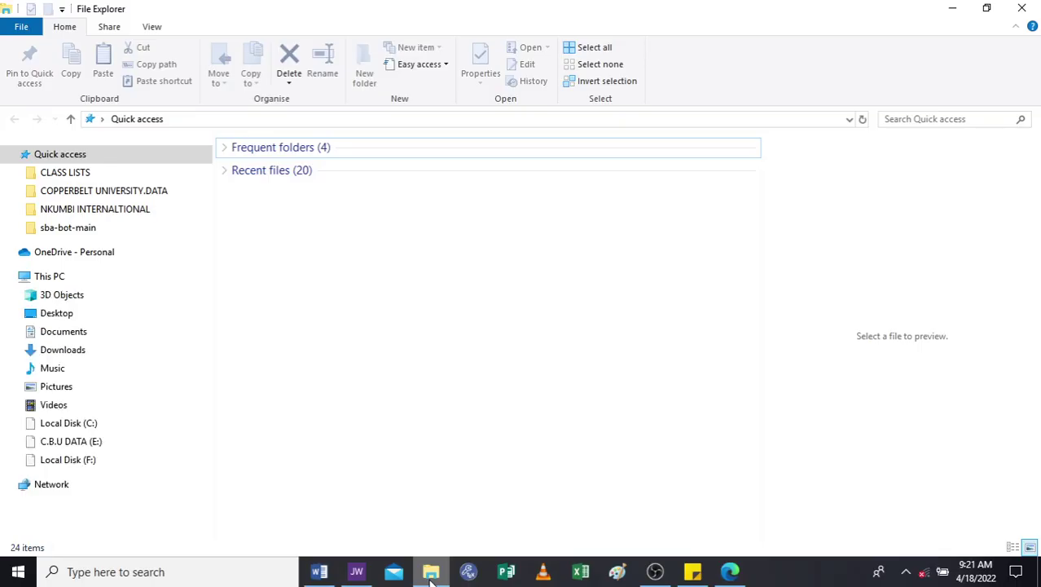
click(86, 459)
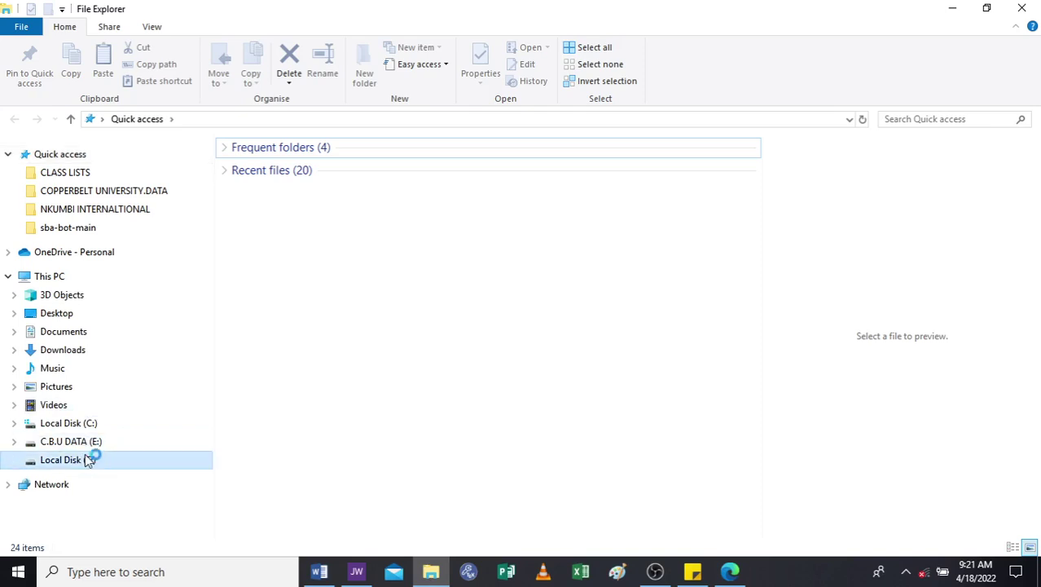
click(83, 457)
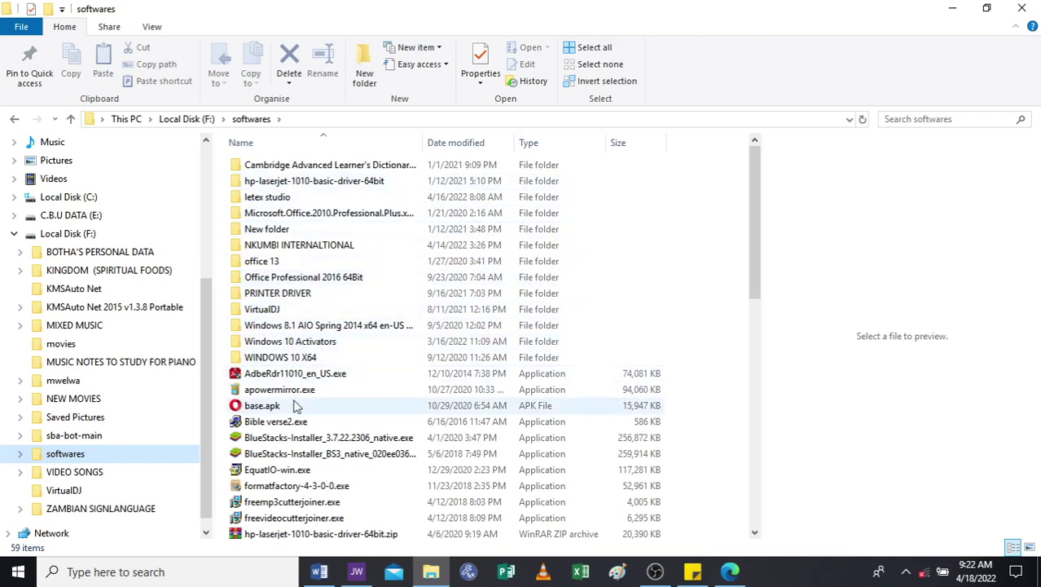
click(70, 119)
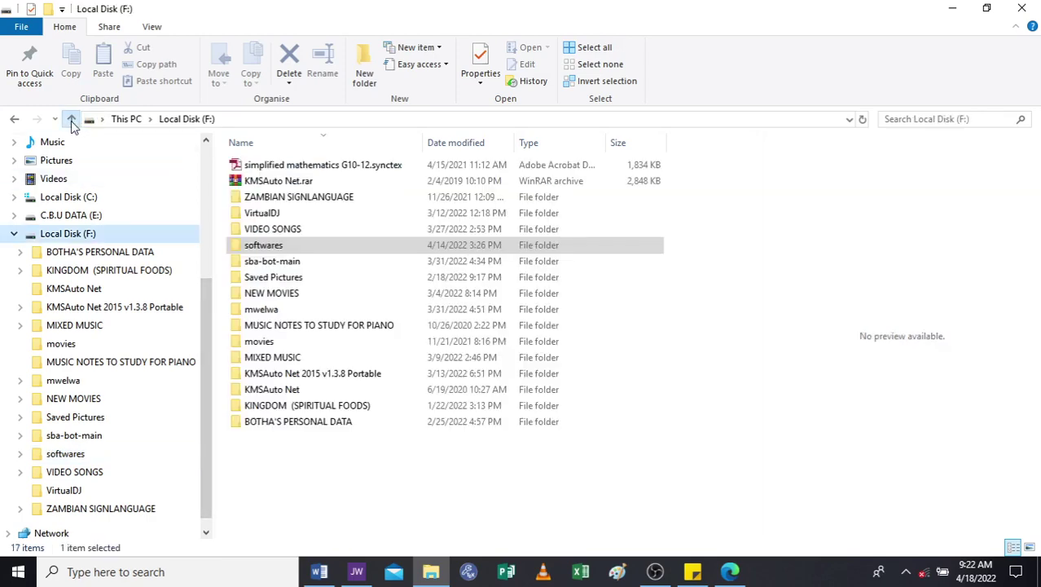
double_click(295, 246)
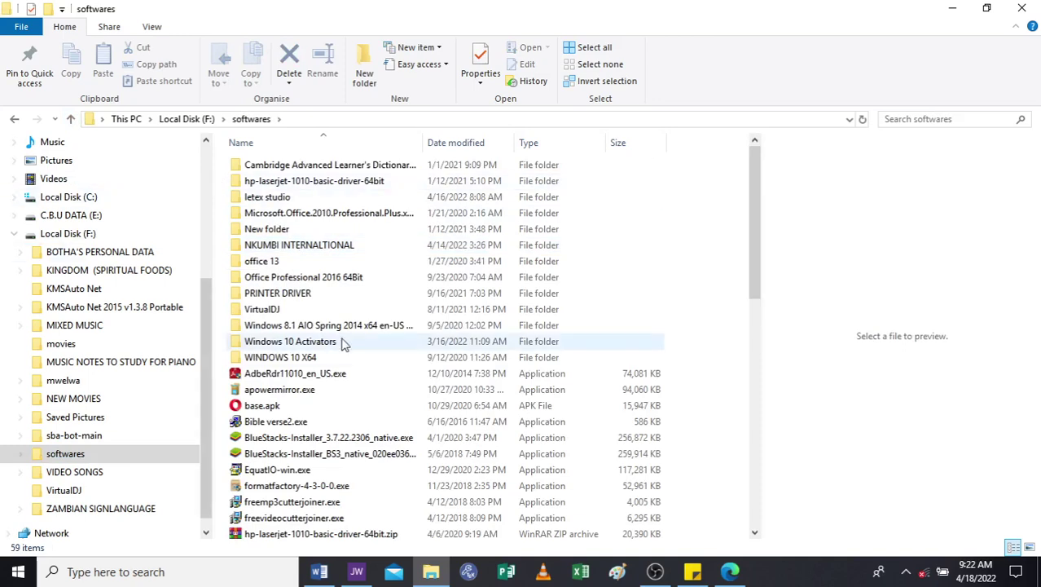
double_click(303, 247)
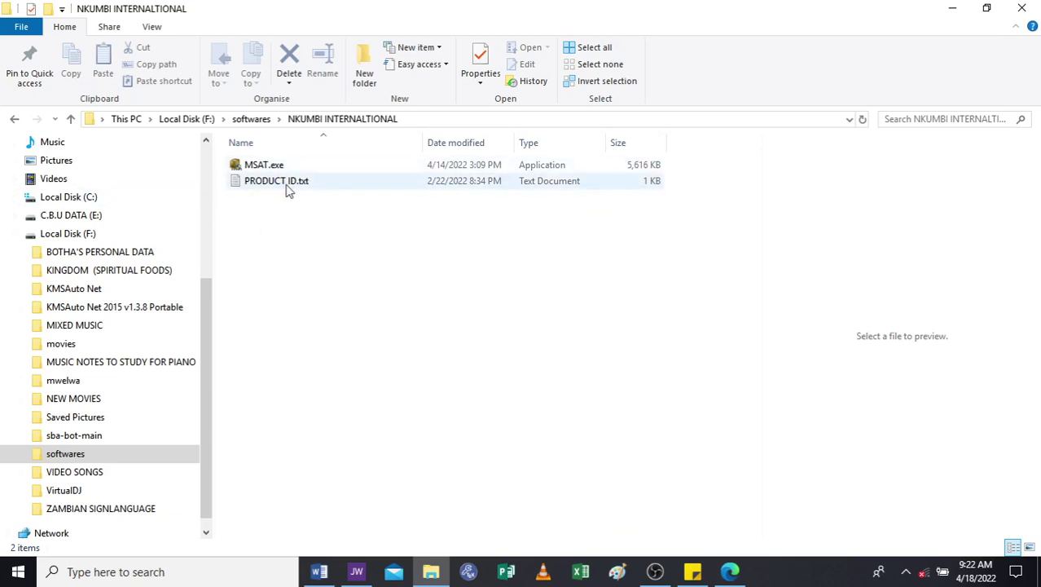
mouse_move(287, 190)
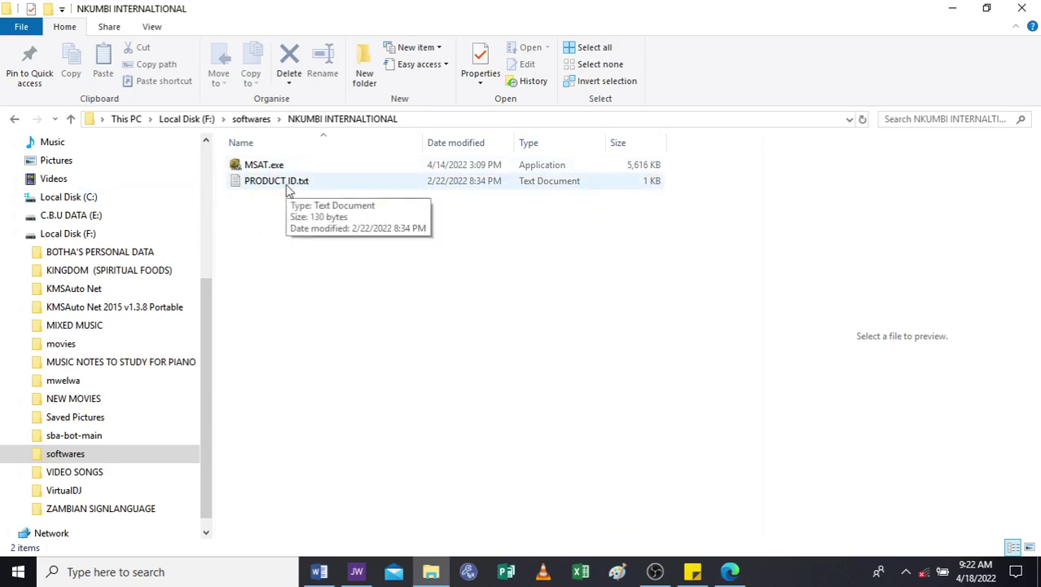
mouse_move(270, 167)
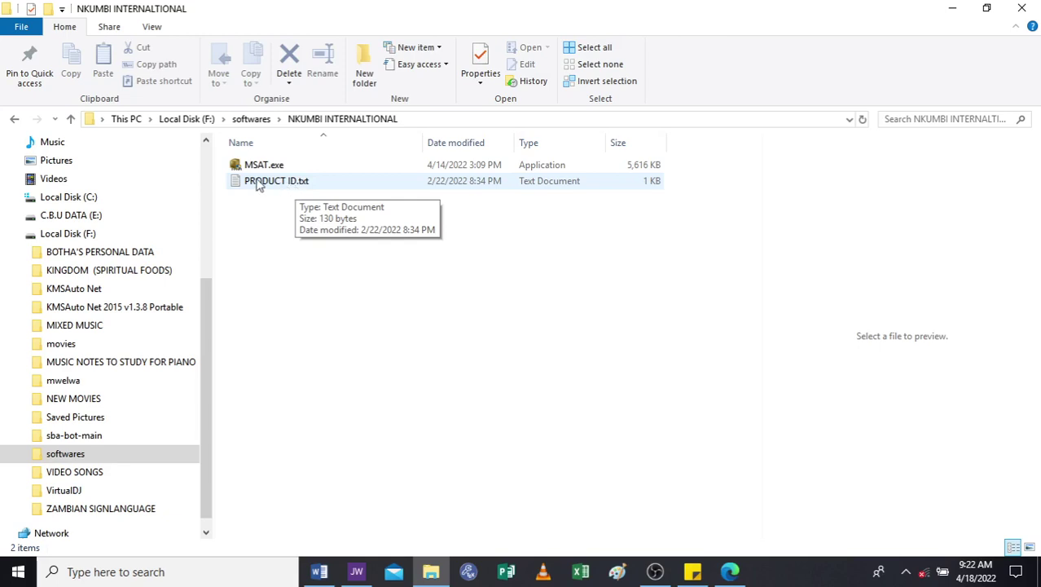
click(265, 186)
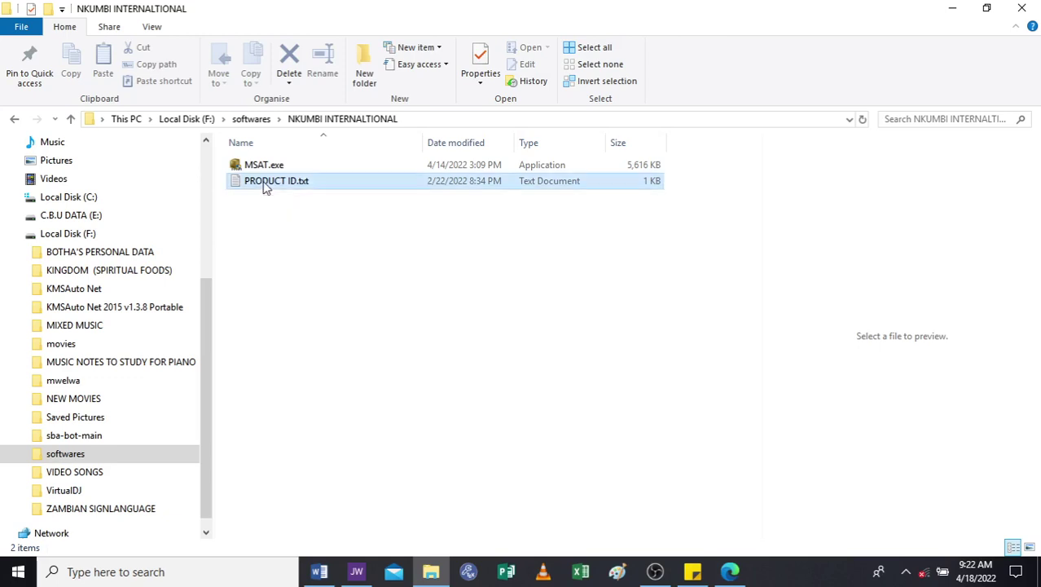
Open PRODUCT ID.txt in Notepad, then minimize Notepad and File Explorer to reach the desktop.
double_click(266, 186)
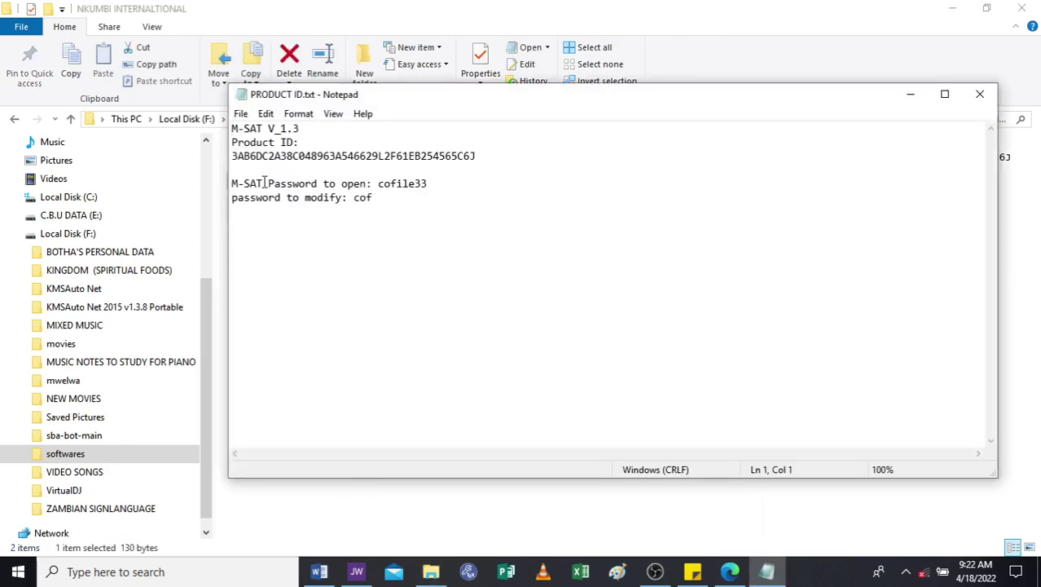
click(951, 7)
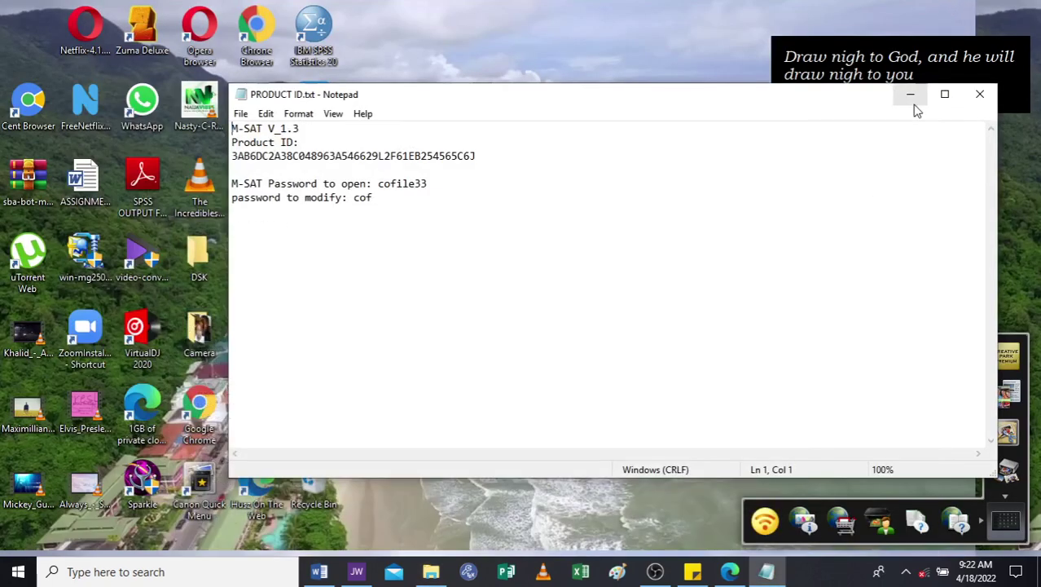
click(911, 94)
click(468, 127)
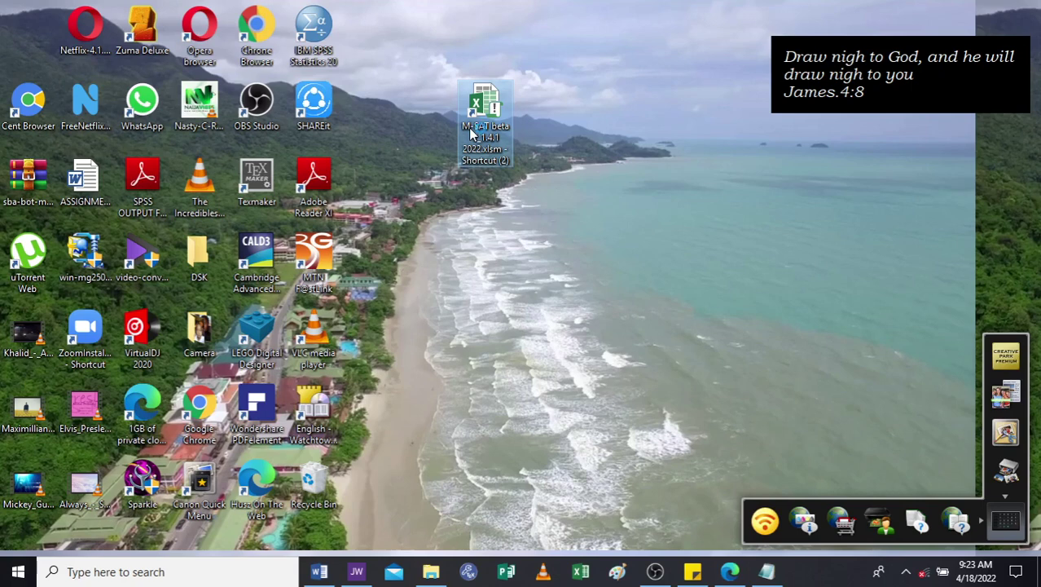
Launch M-SAT beta V_1.4.1 2022.xlsm in Excel and bring the PRODUCT ID note forward.
double_click(471, 133)
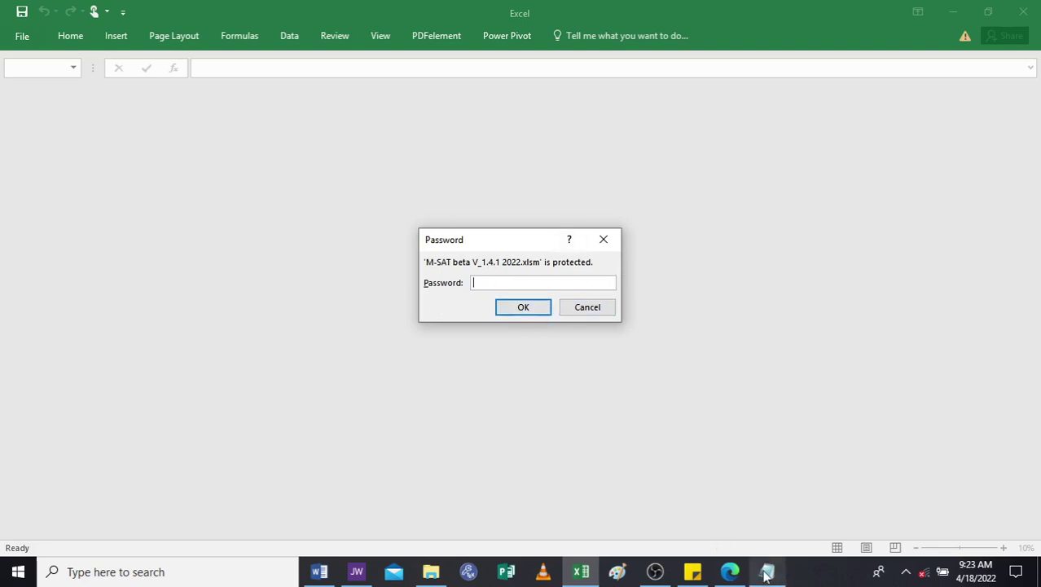
mouse_move(767, 575)
click(760, 539)
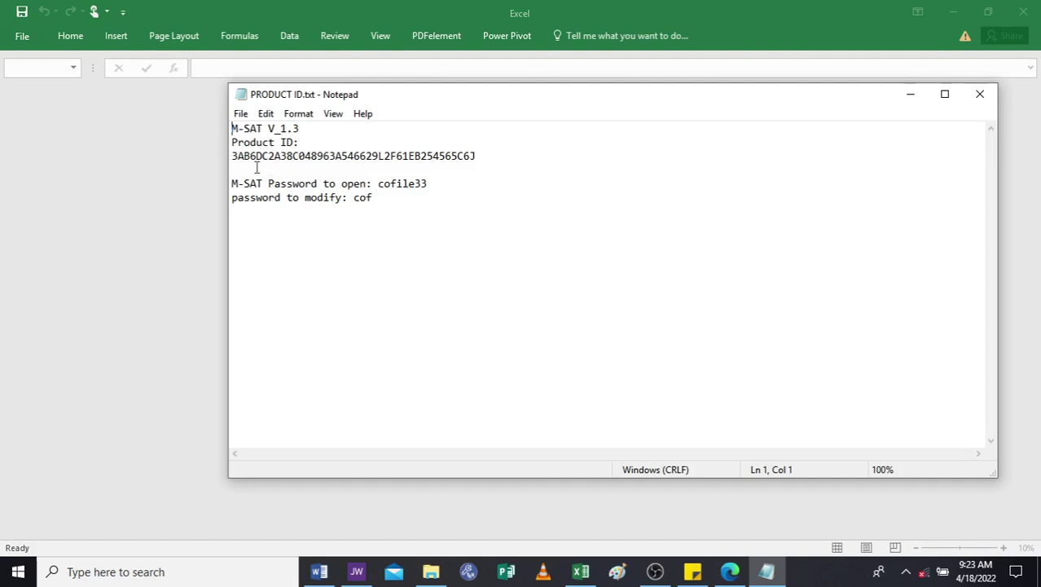
Copy the workbook's open password from PRODUCT ID.txt and return to Excel's password prompt.
double_click(295, 157)
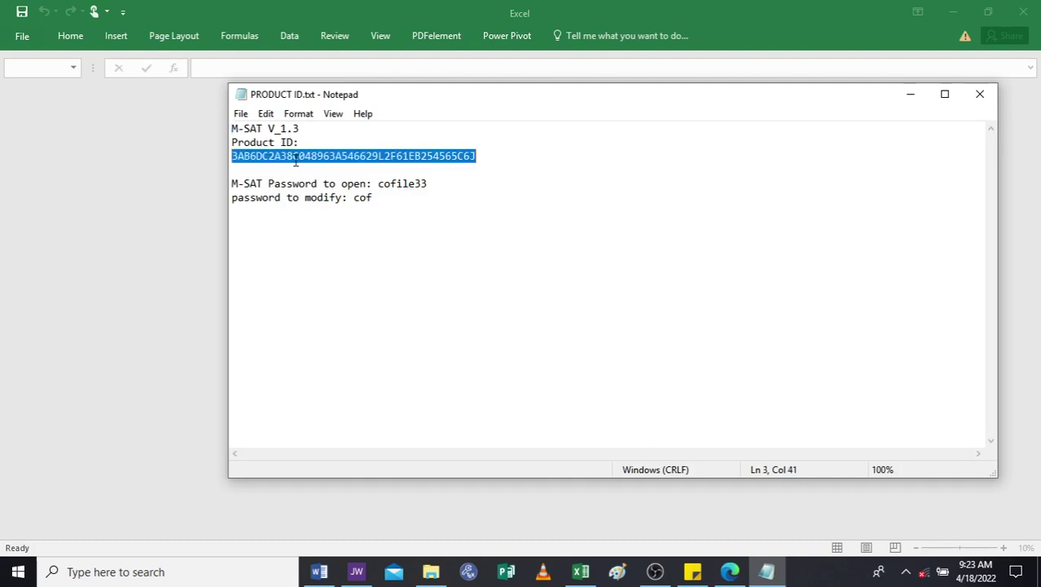
double_click(392, 185)
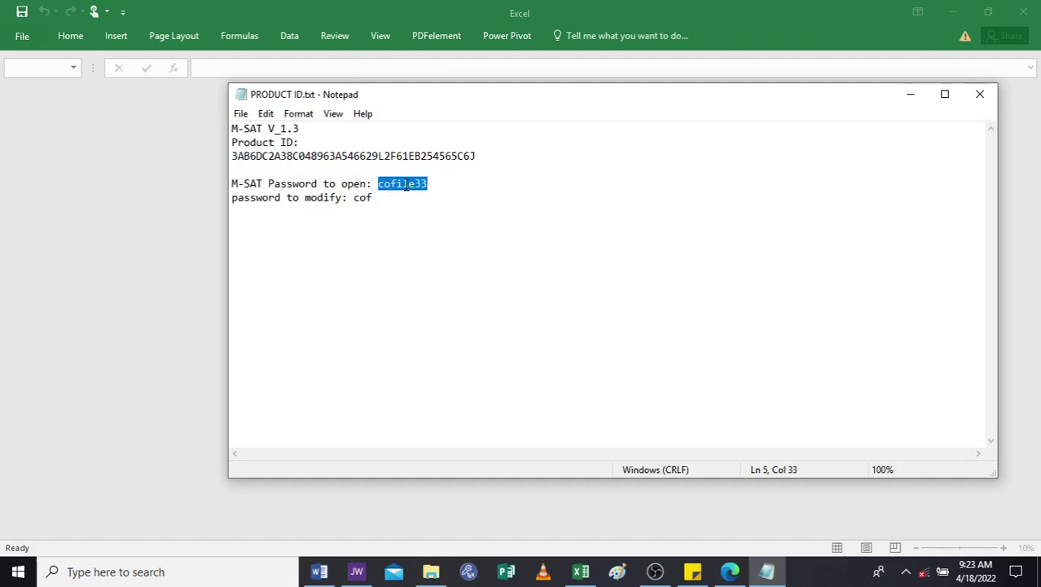
right_click(405, 186)
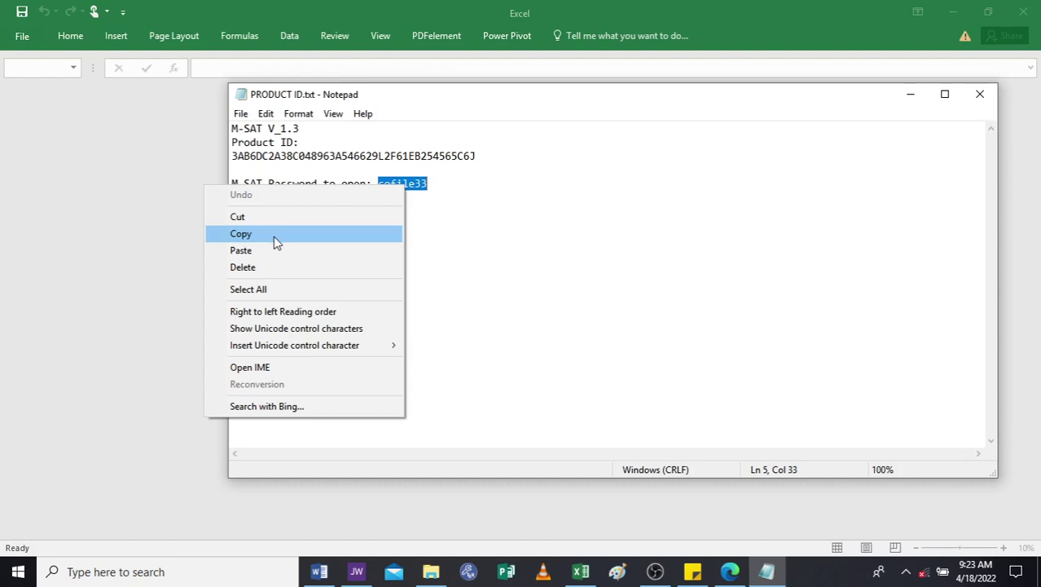
click(275, 235)
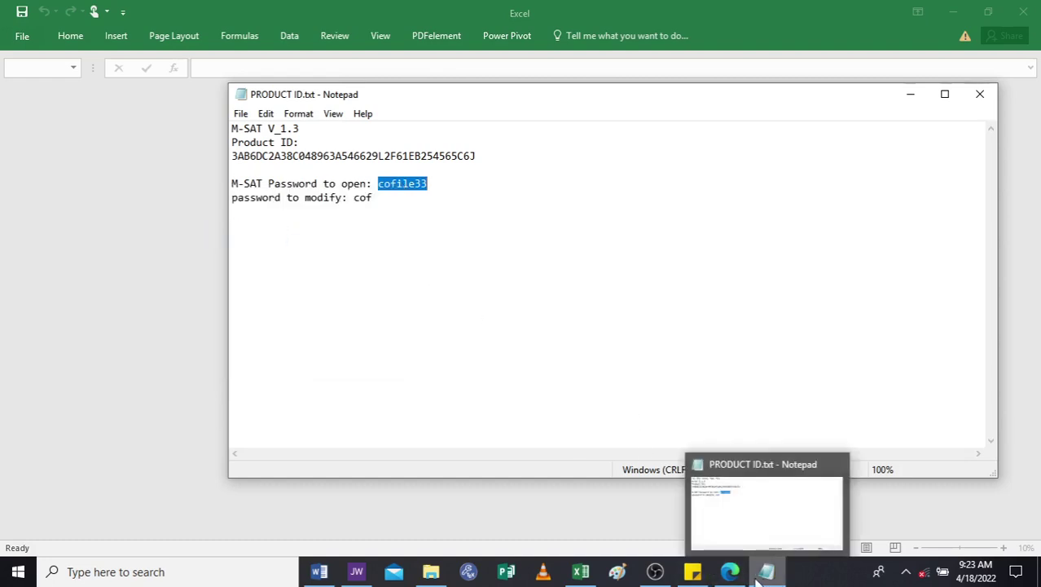
mouse_move(584, 571)
click(576, 520)
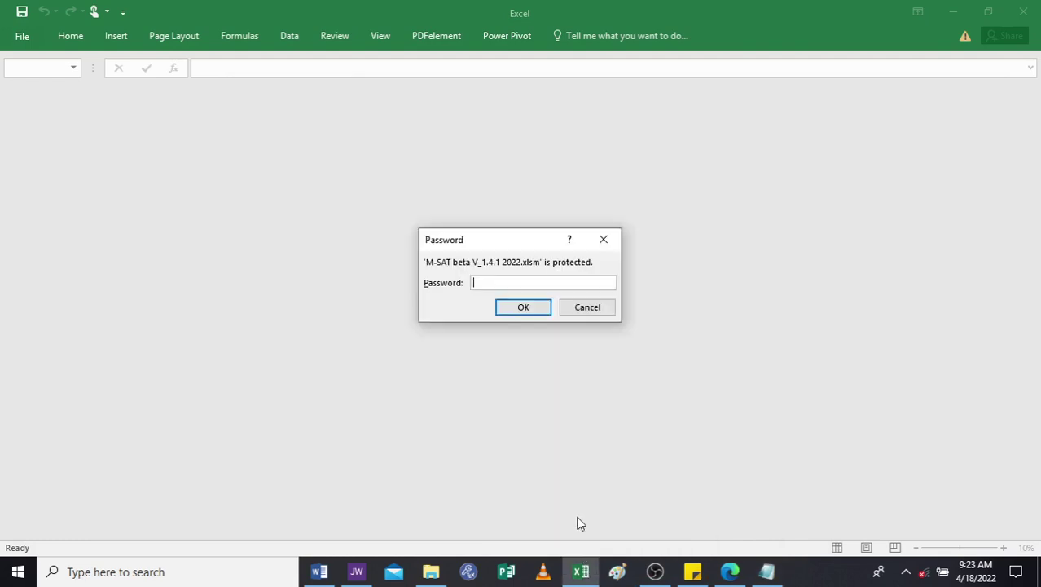
Paste the copied open password into Excel's Password box and confirm it.
right_click(481, 284)
click(461, 329)
click(522, 307)
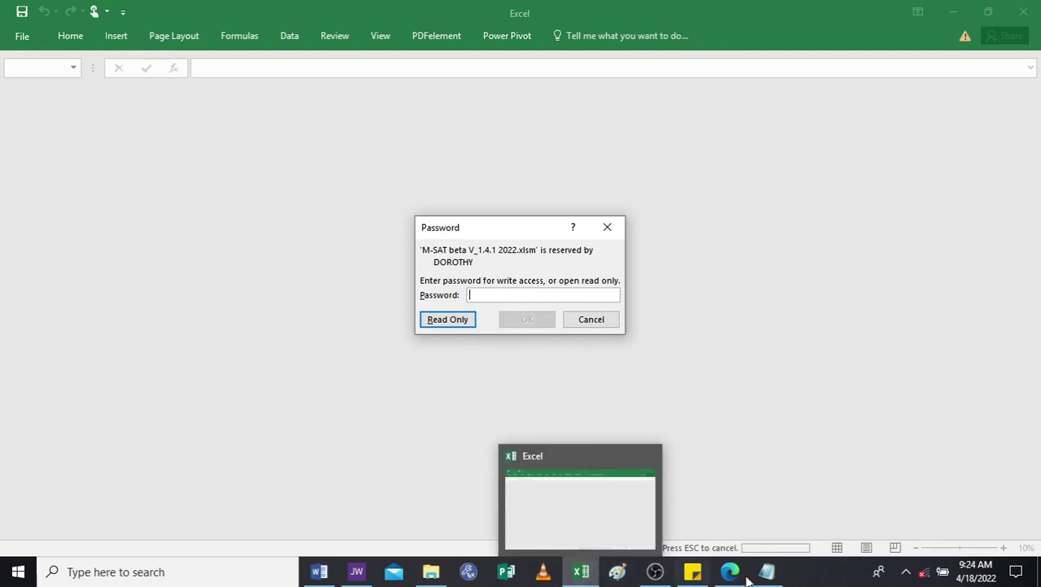
Copy the password to modify from the PRODUCT ID.txt note.
mouse_move(767, 571)
click(767, 545)
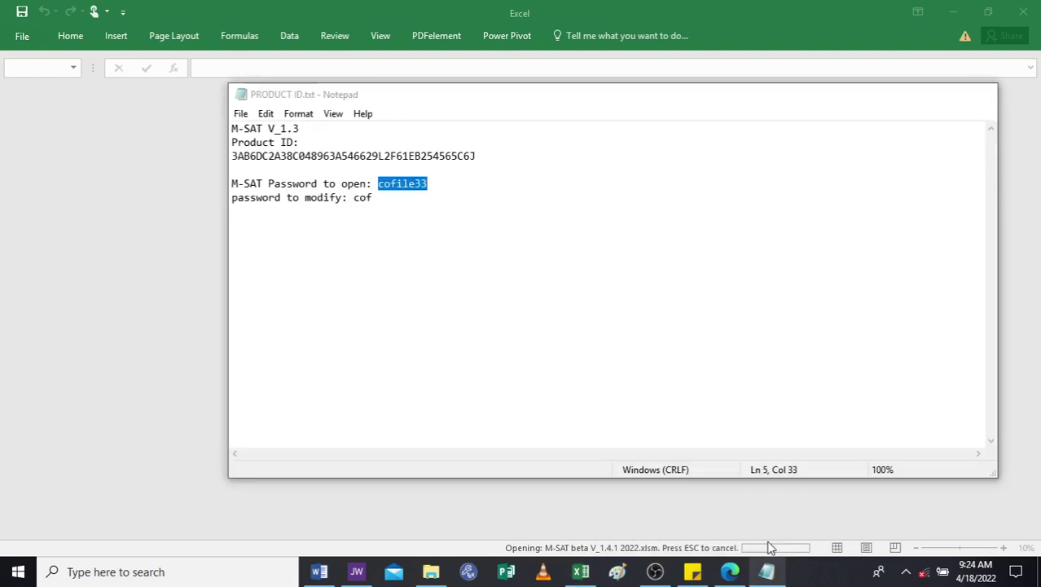
double_click(363, 198)
right_click(363, 198)
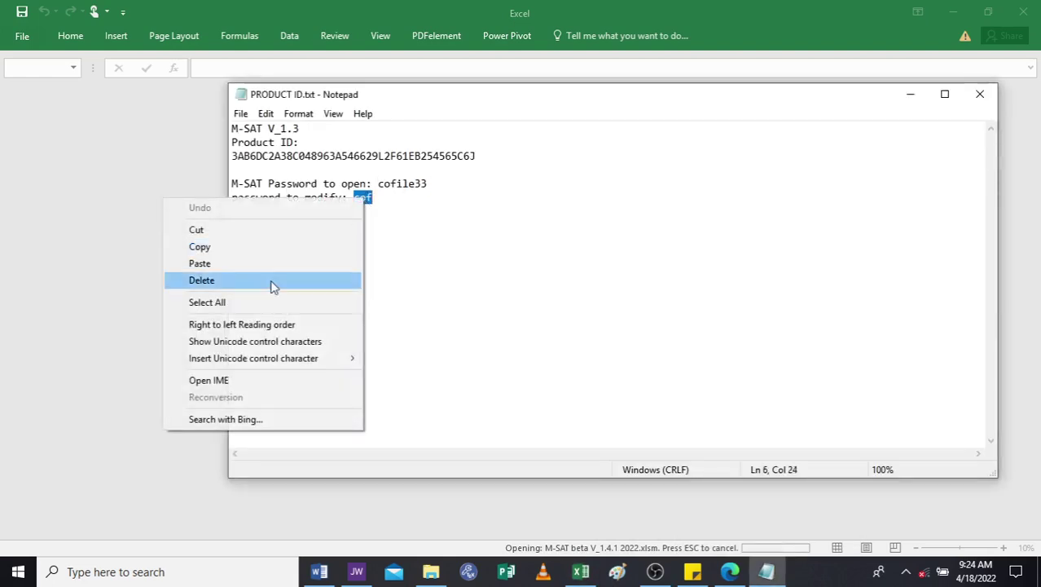
click(233, 246)
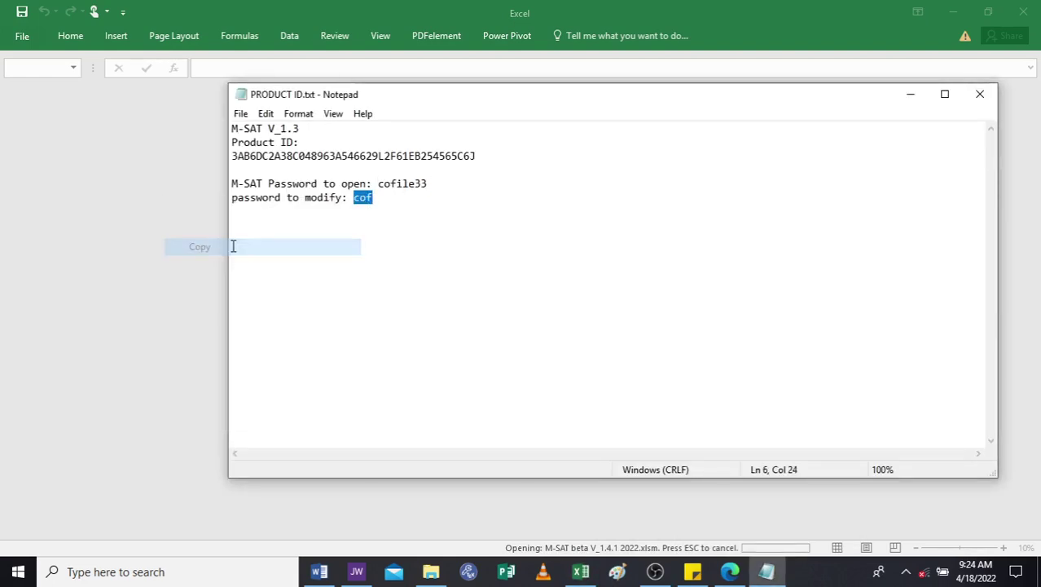
mouse_move(696, 576)
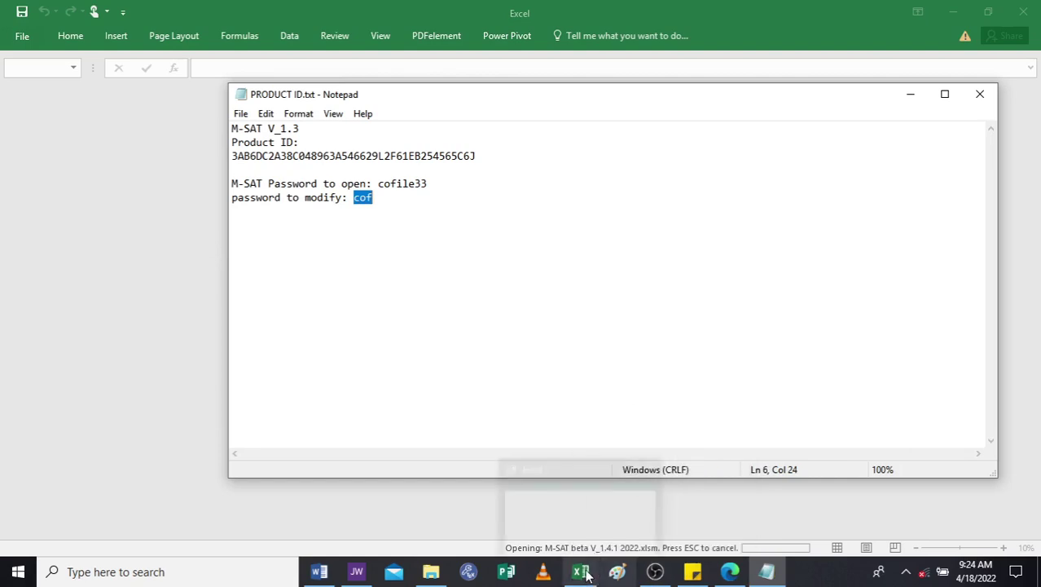
Paste the write-access password into Excel's prompt and open the workbook with write access.
mouse_move(584, 576)
click(581, 528)
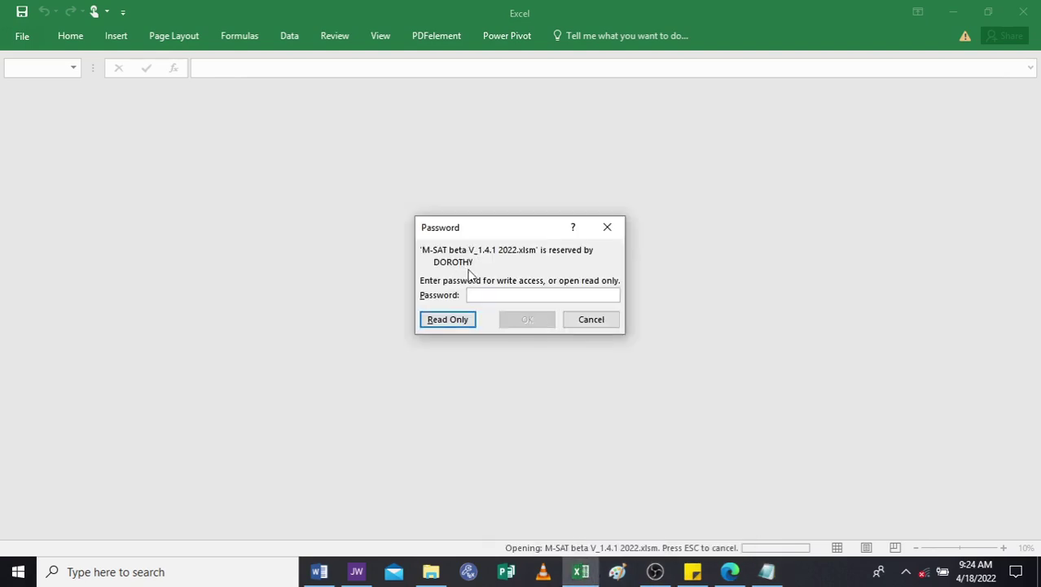
right_click(485, 295)
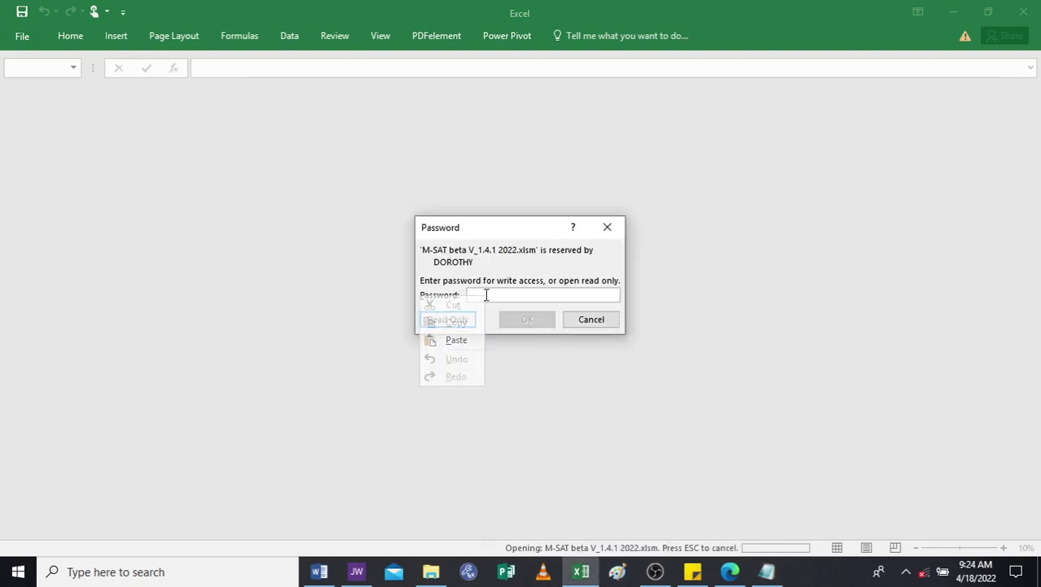
click(458, 341)
click(526, 319)
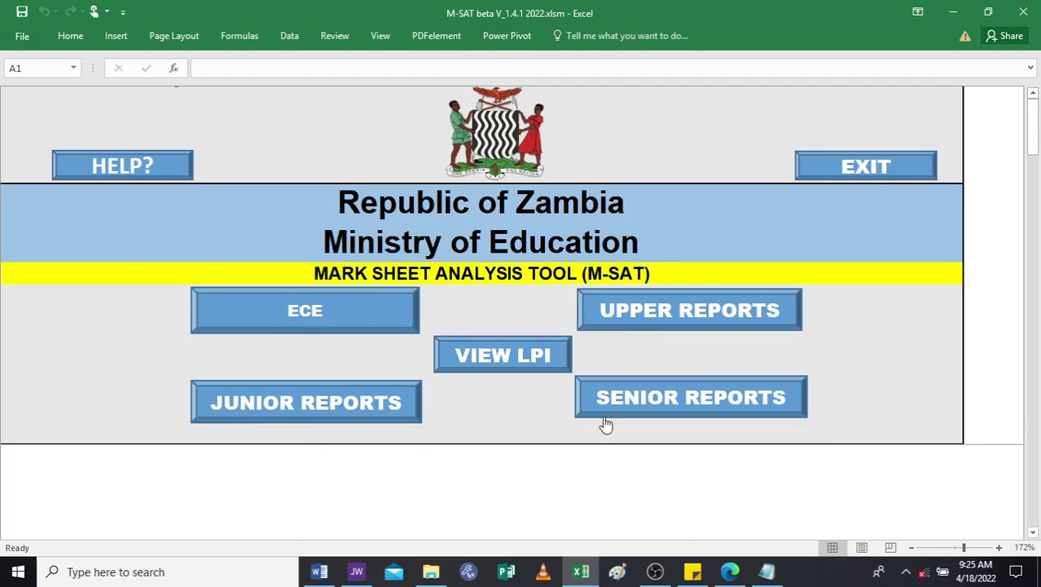
click(725, 397)
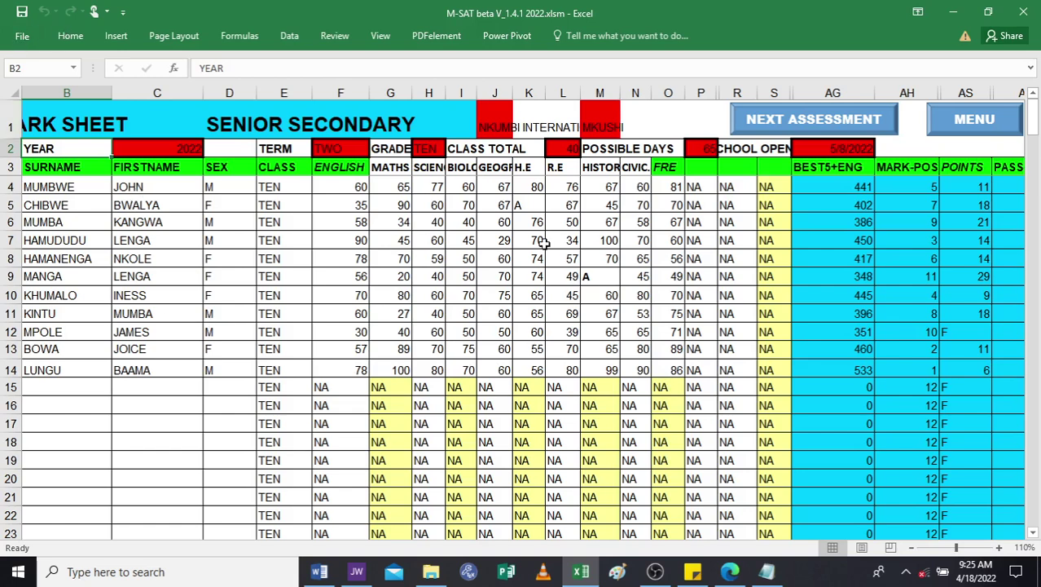
click(956, 122)
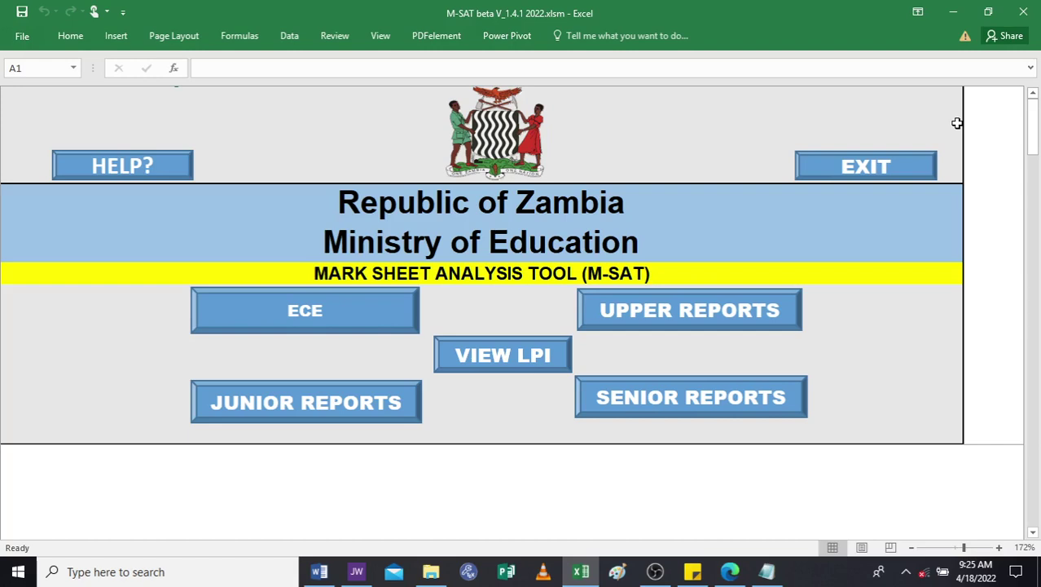
Choose VIEW LPI on the main menu, then the G12 LPI report.
click(479, 366)
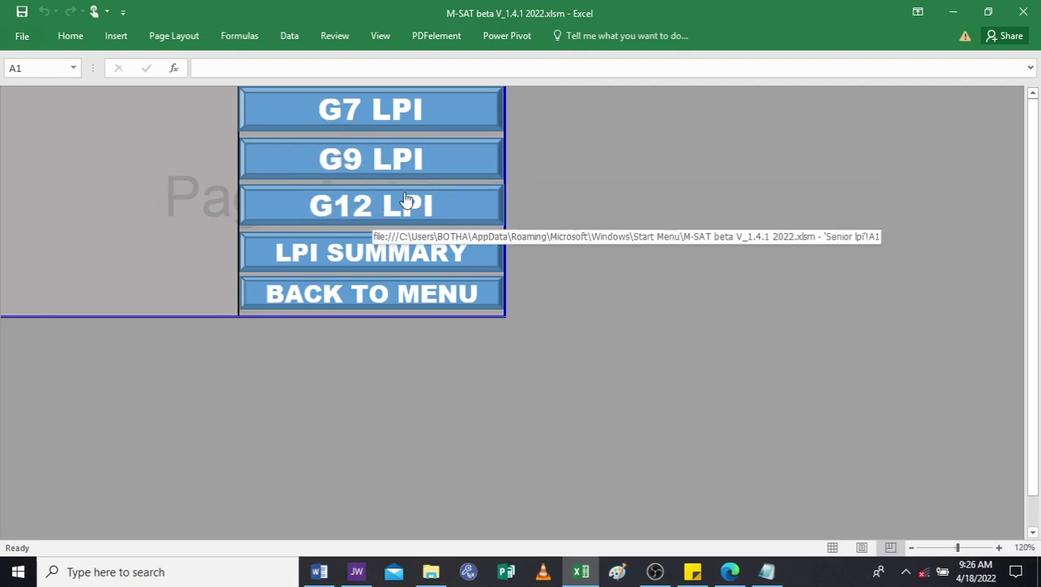
click(346, 207)
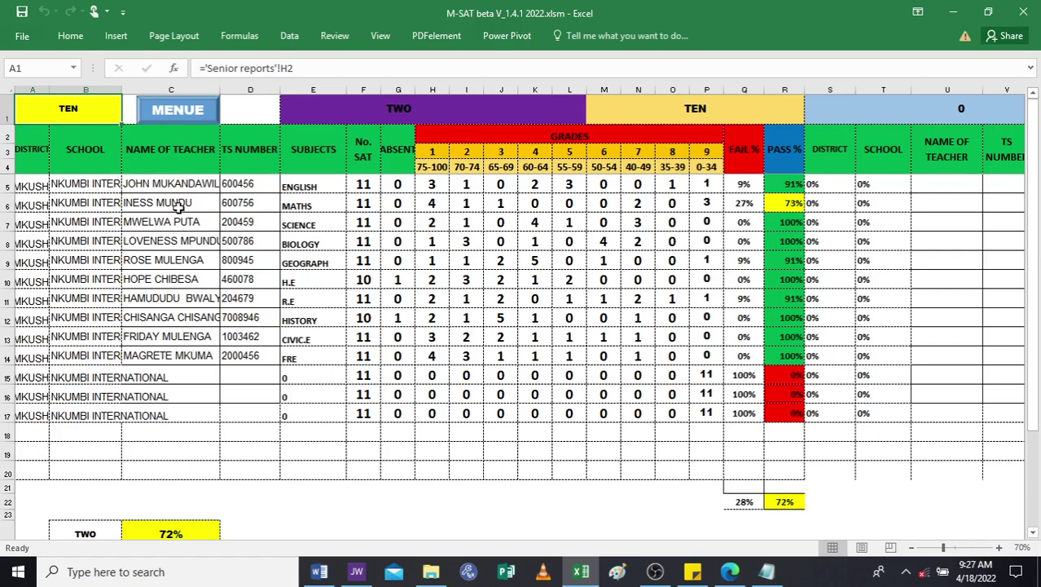
Clear the old teacher names from C5:C14 on the G12 LPI sheet.
click(166, 185)
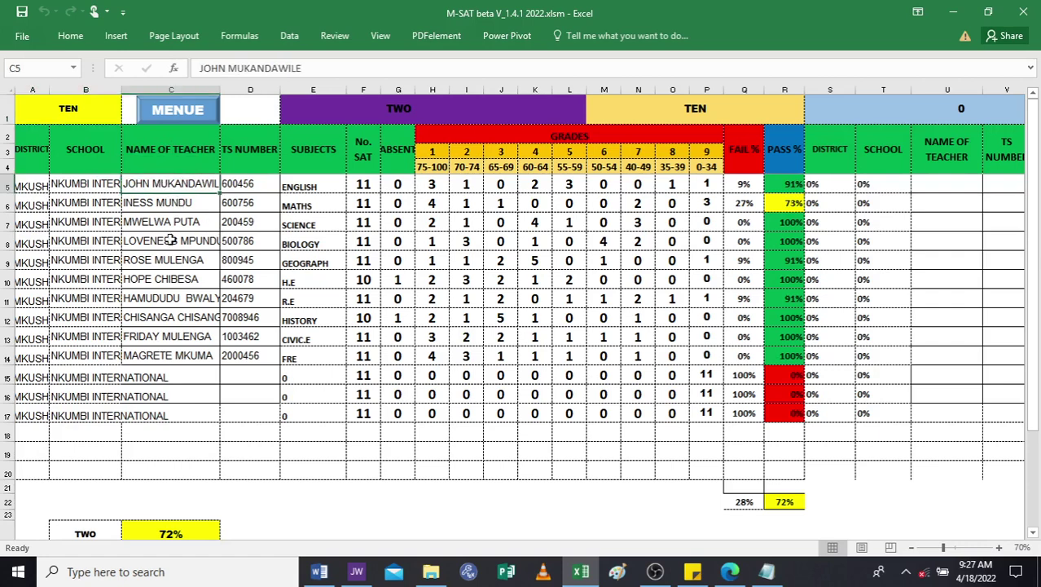
drag(169, 240, 191, 355)
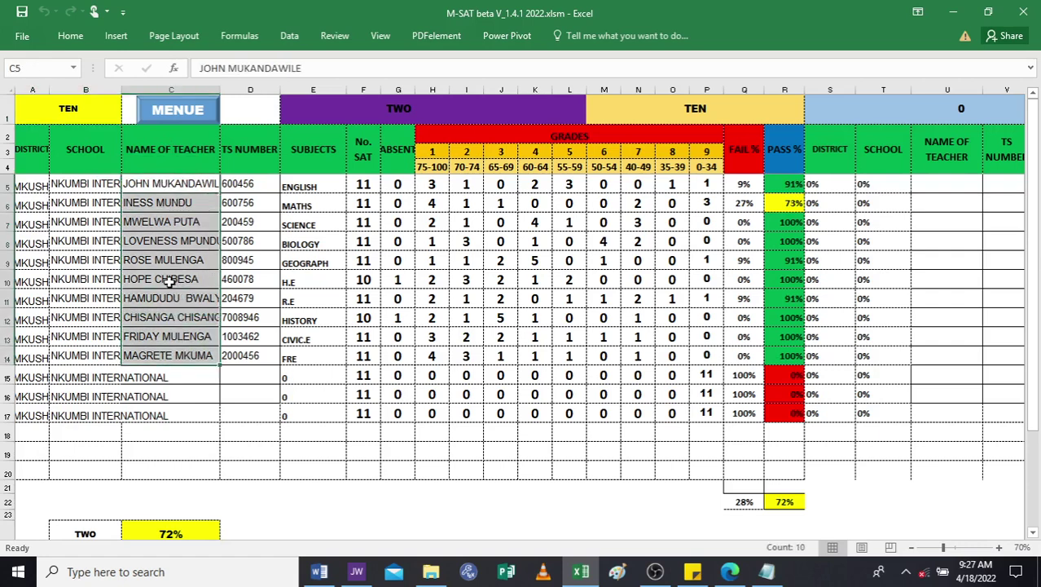
right_click(174, 302)
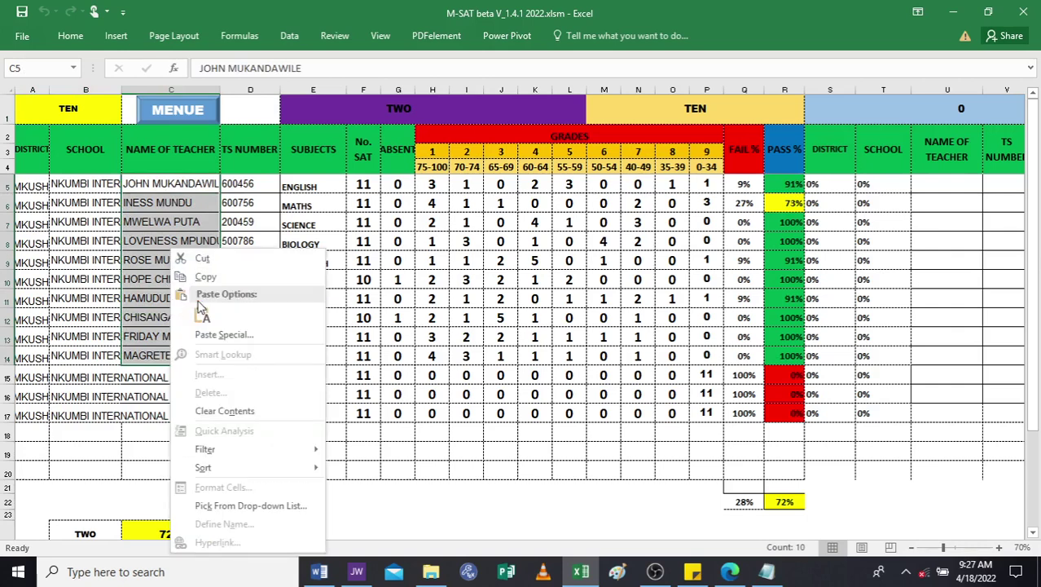
click(203, 258)
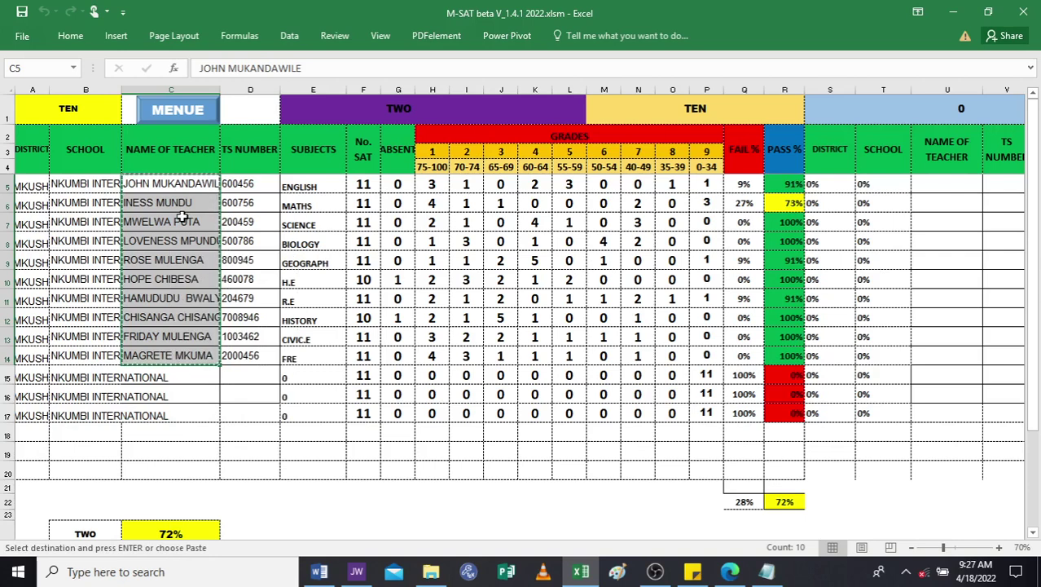
key(Delete)
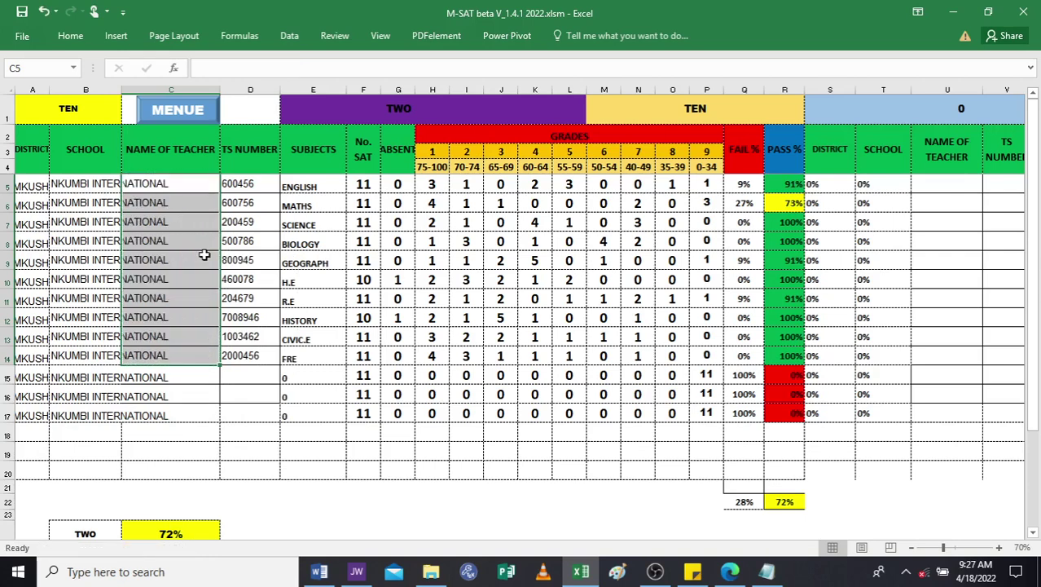
click(258, 243)
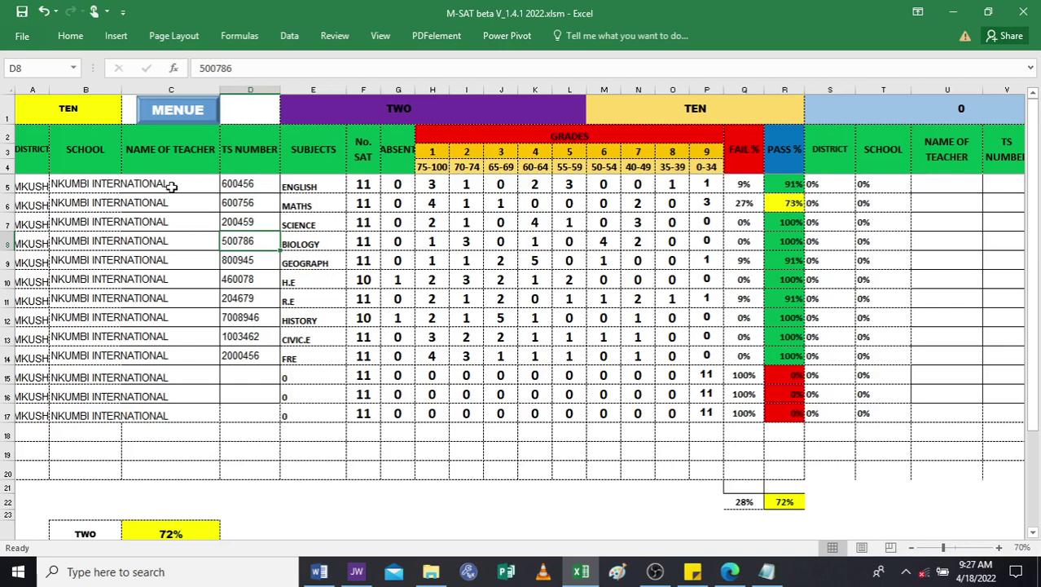
double_click(173, 187)
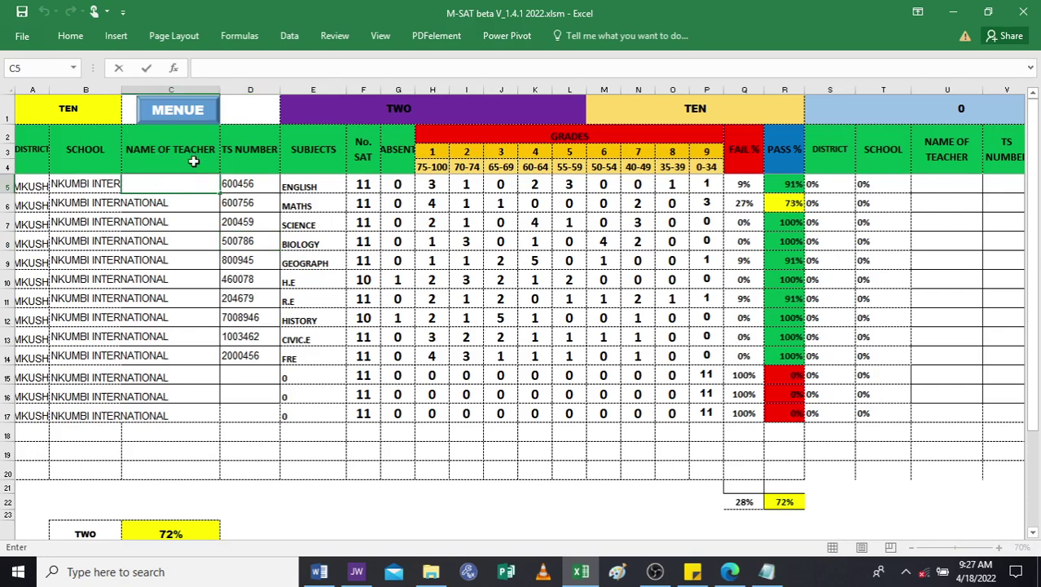
Enter the English teacher's full name in C5.
text(MIS S)
key(BackSpace)
key(BackSpace)
key(BackSpace)
key(BackSpace)
key(BackSpace)
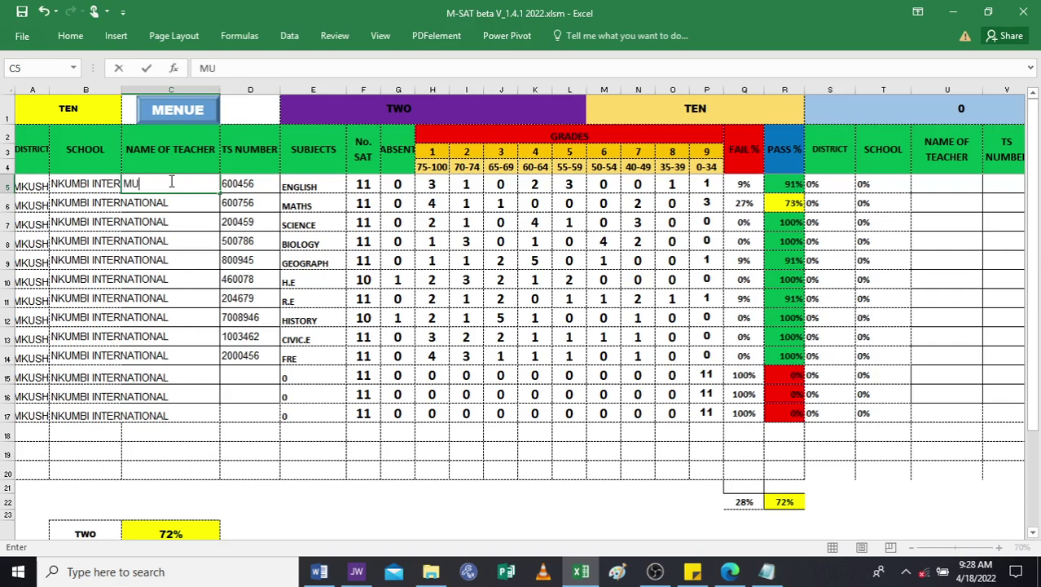
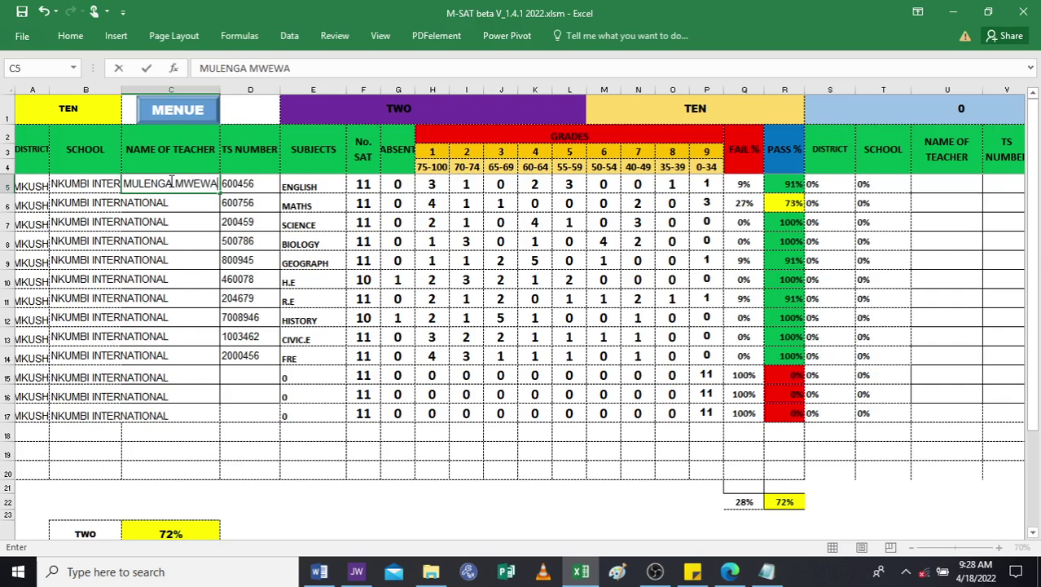
key(Return)
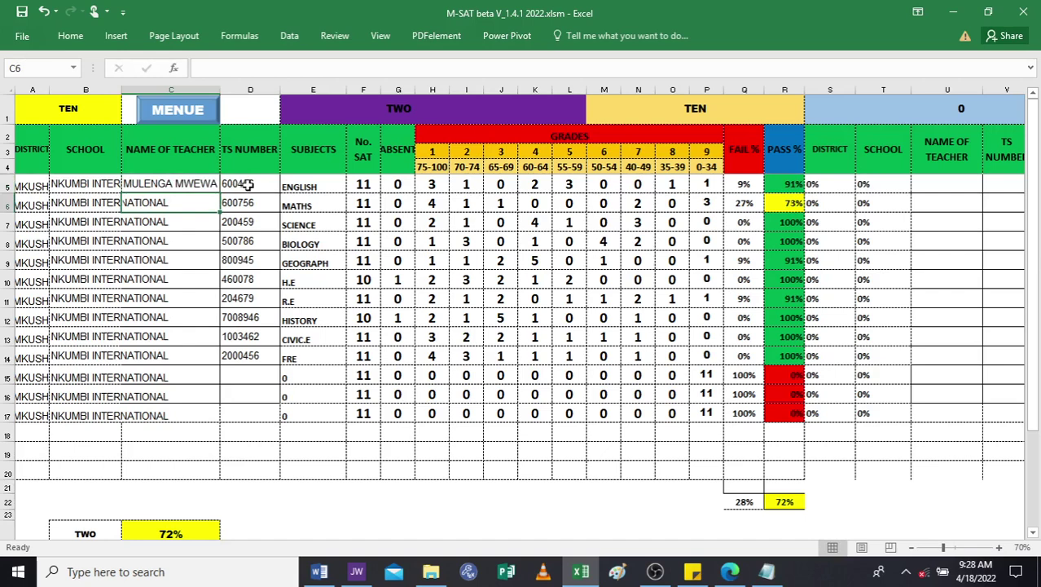
Clear the TS numbers from column D beside the subjects.
drag(244, 186, 245, 355)
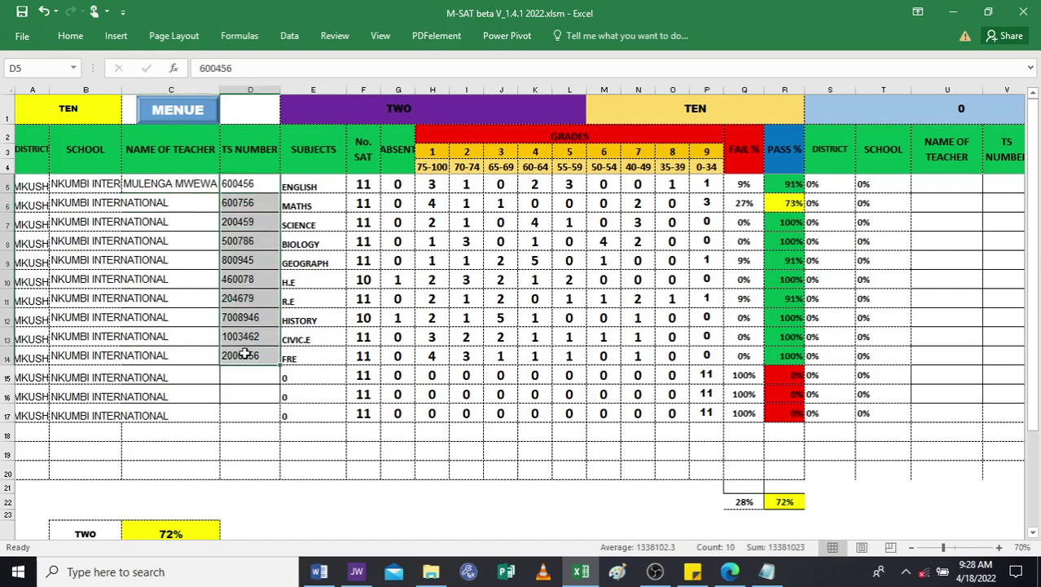
right_click(242, 334)
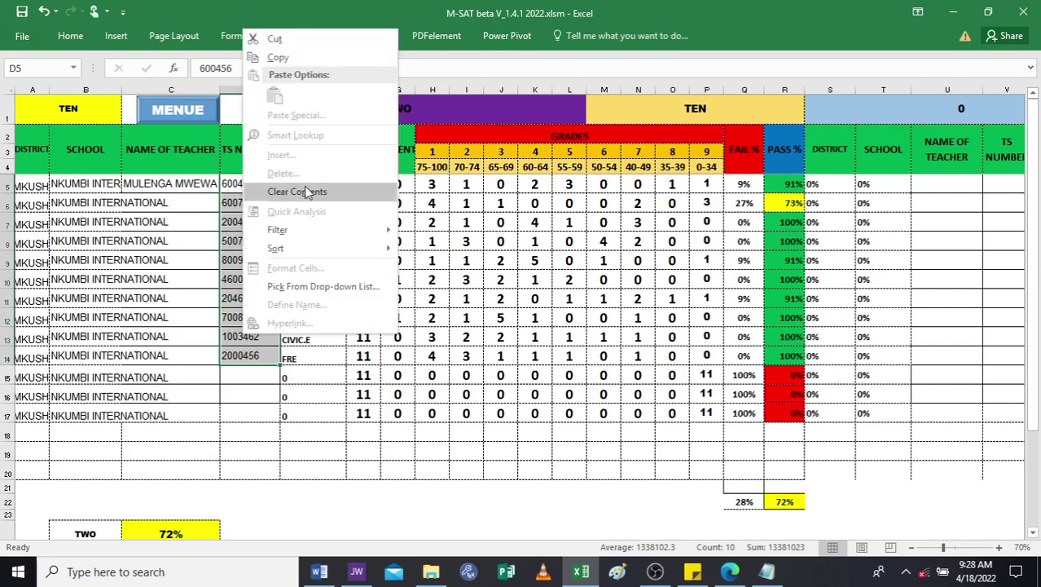
click(287, 36)
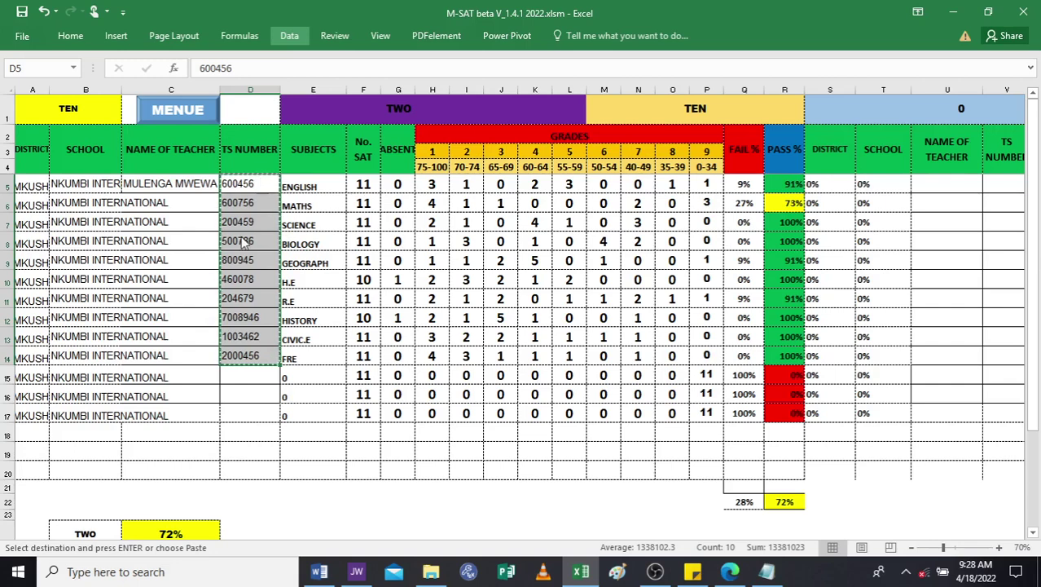
key(Delete)
key(BackSpace)
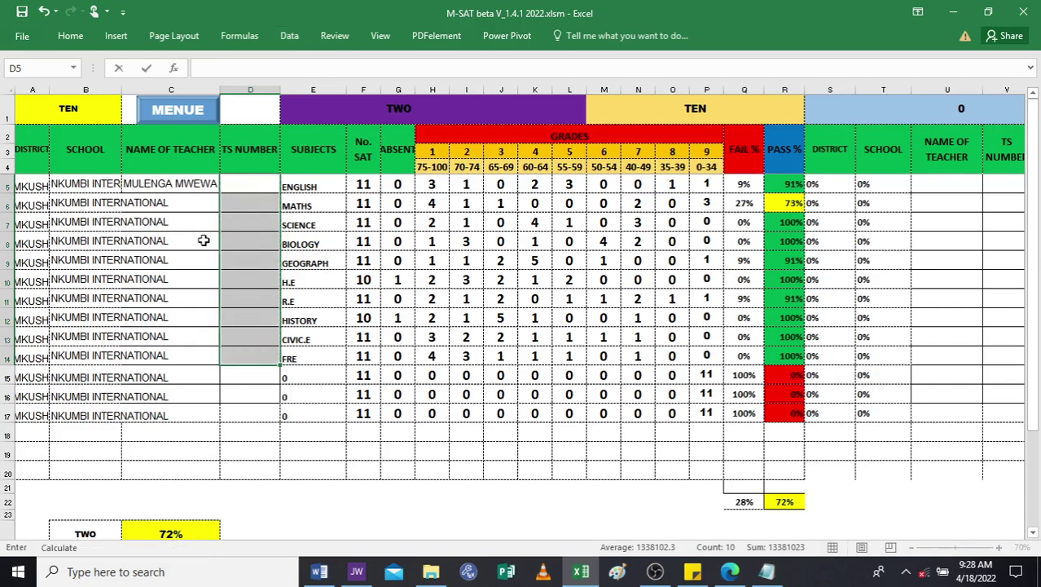
Fill in the teacher names for Maths, Science, Biology and Geography.
double_click(202, 203)
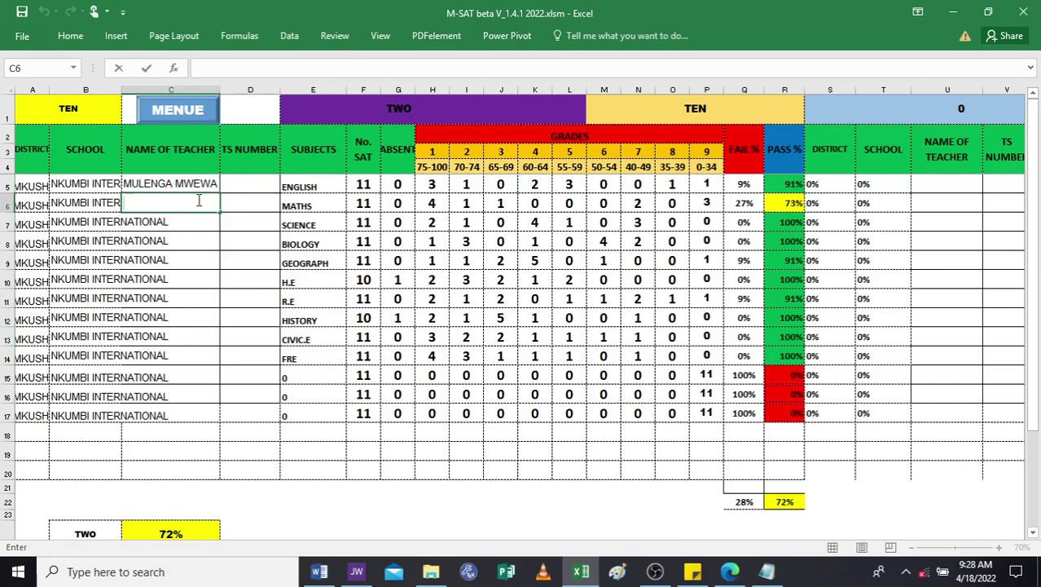
click(253, 186)
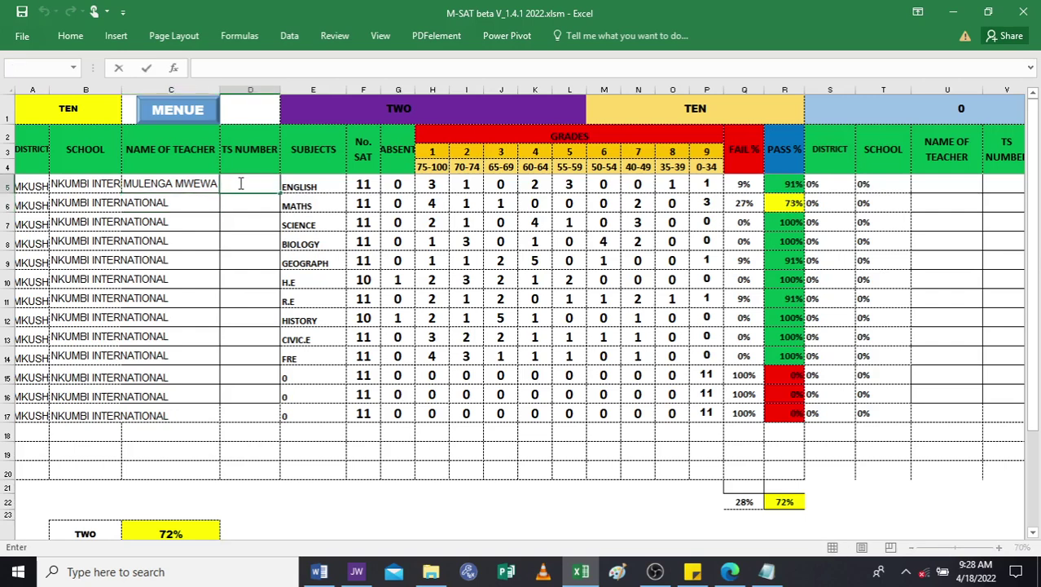
click(166, 206)
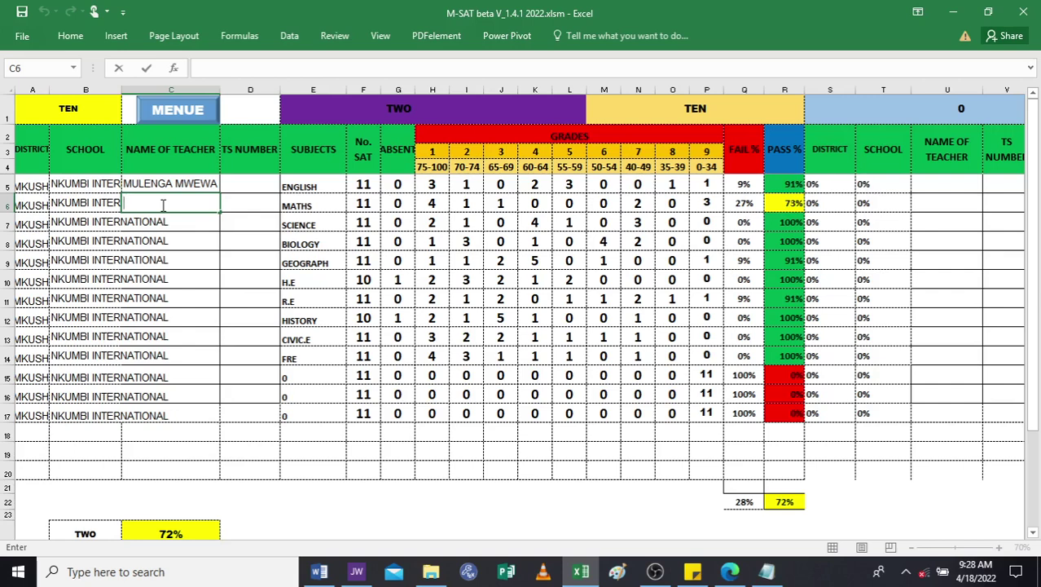
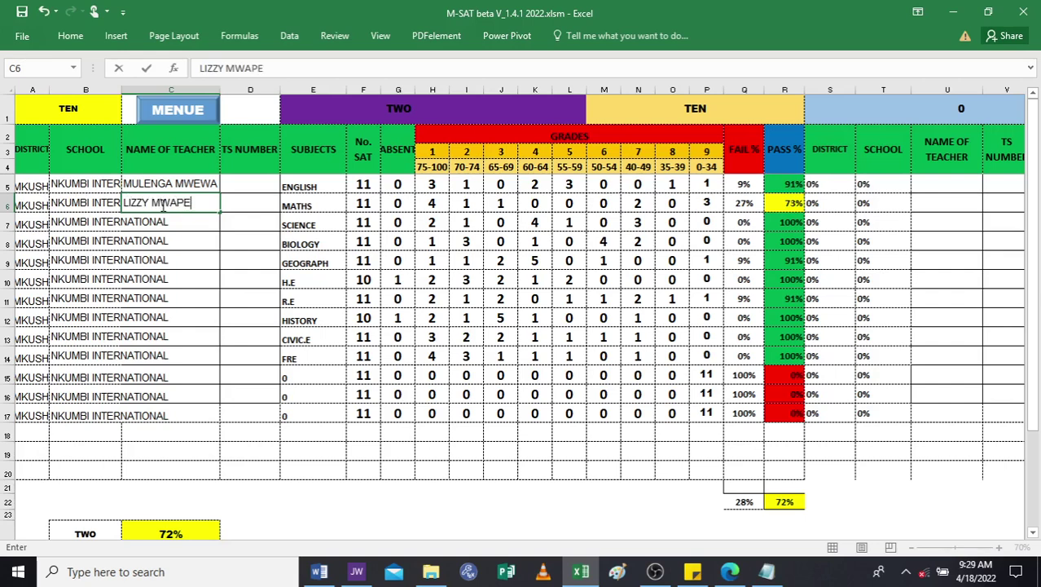
double_click(157, 221)
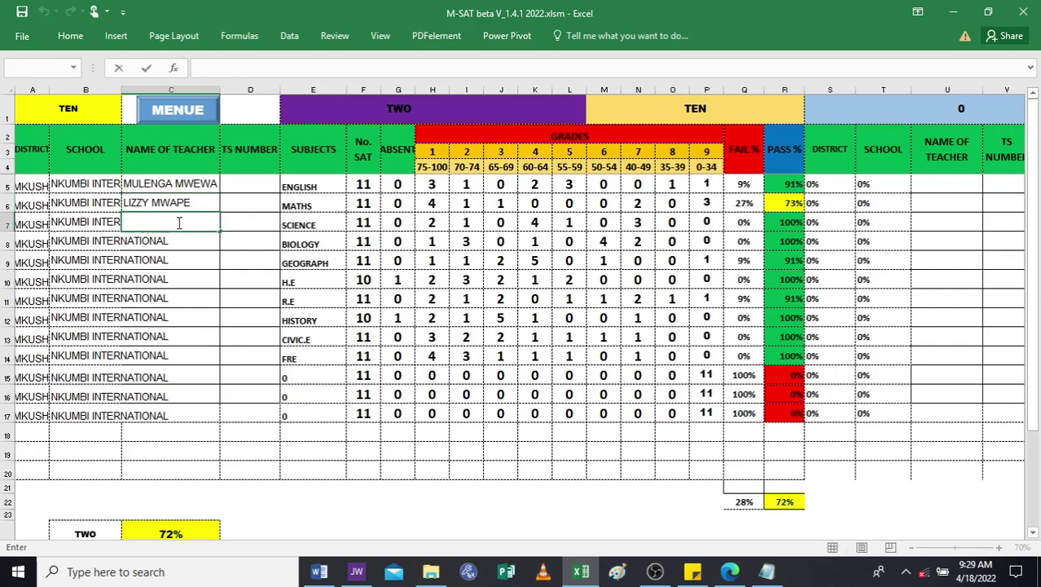
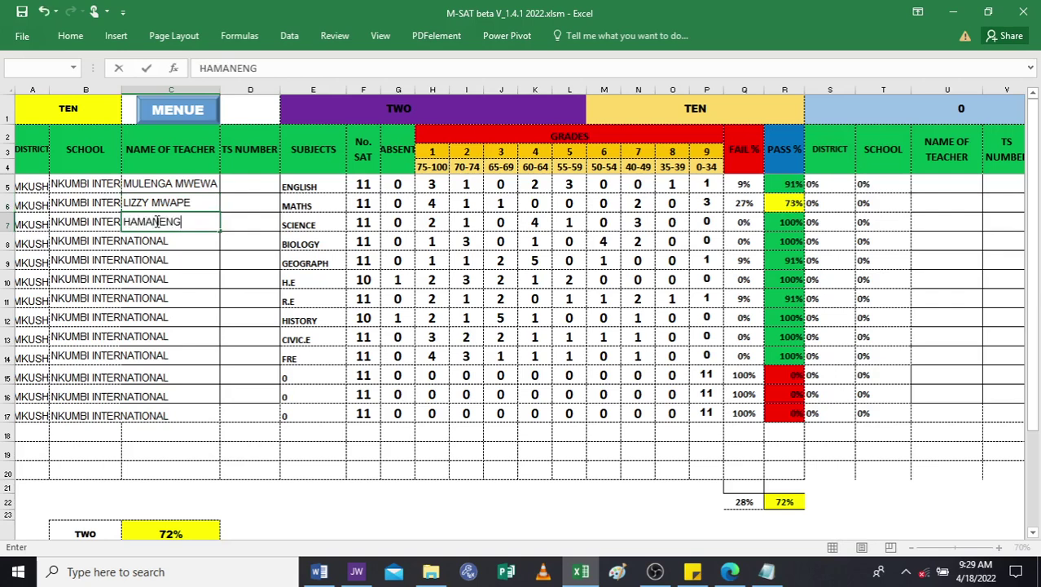
double_click(175, 242)
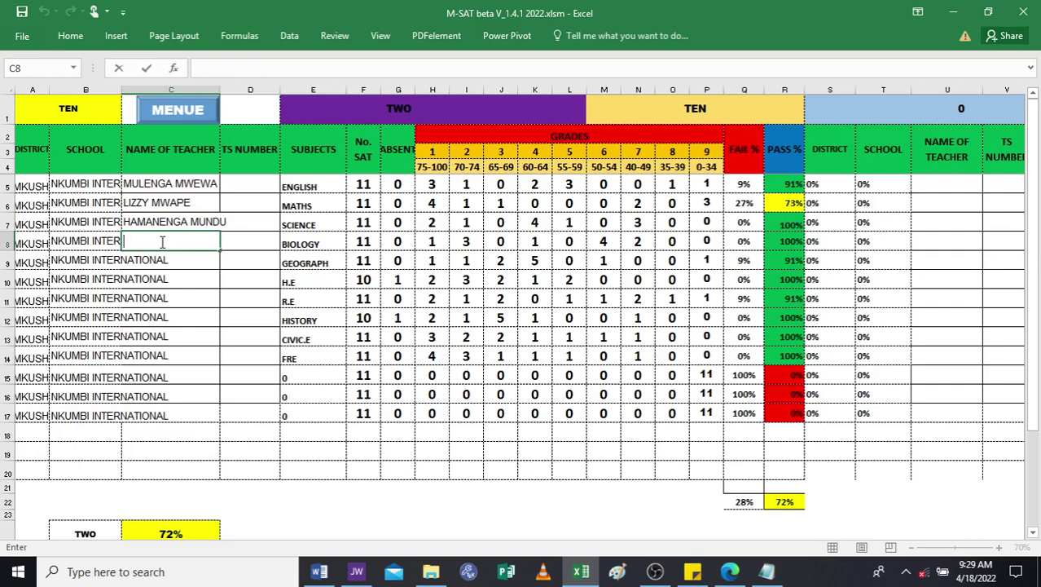
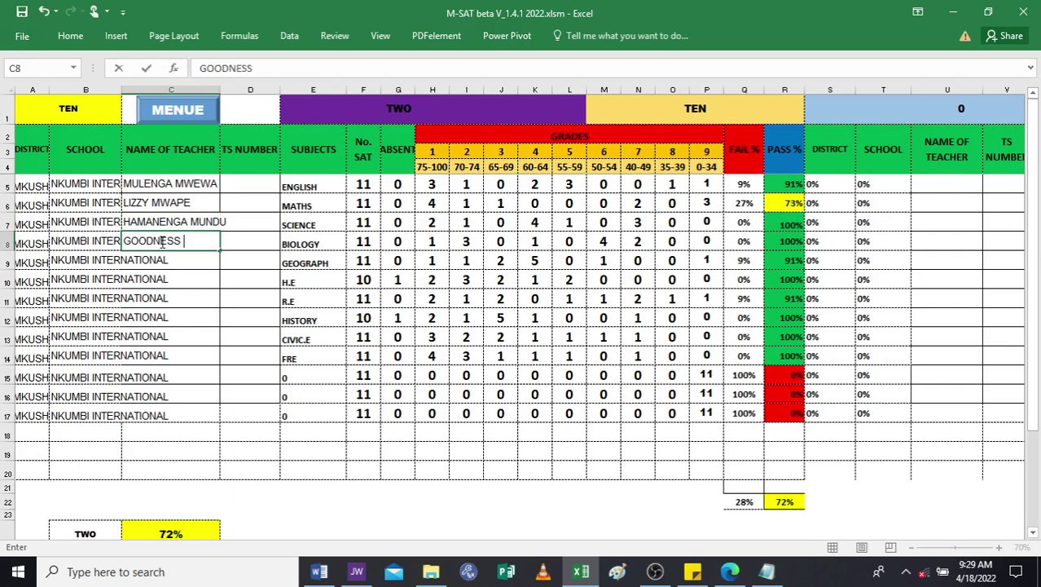
double_click(169, 262)
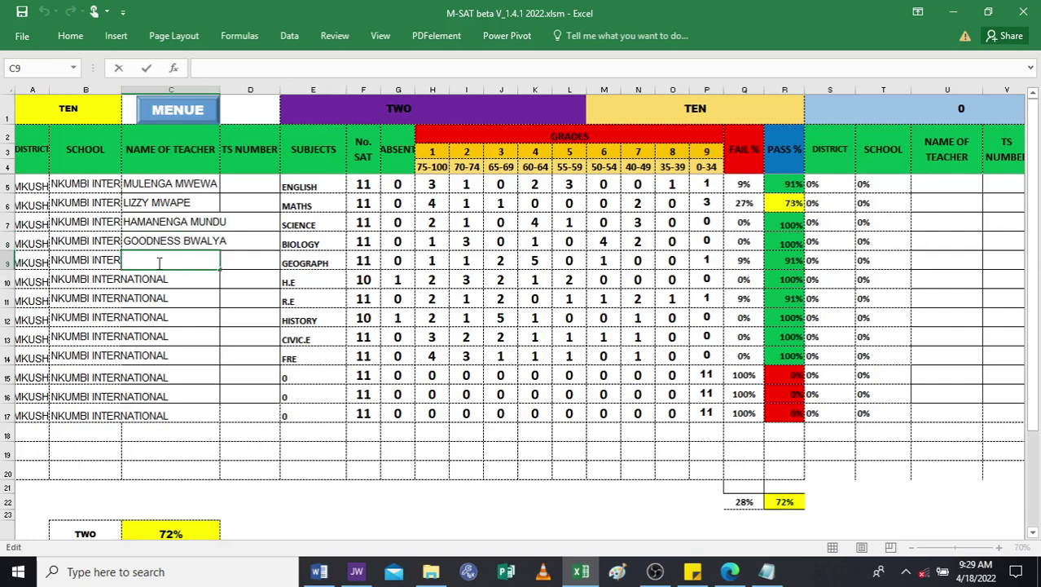
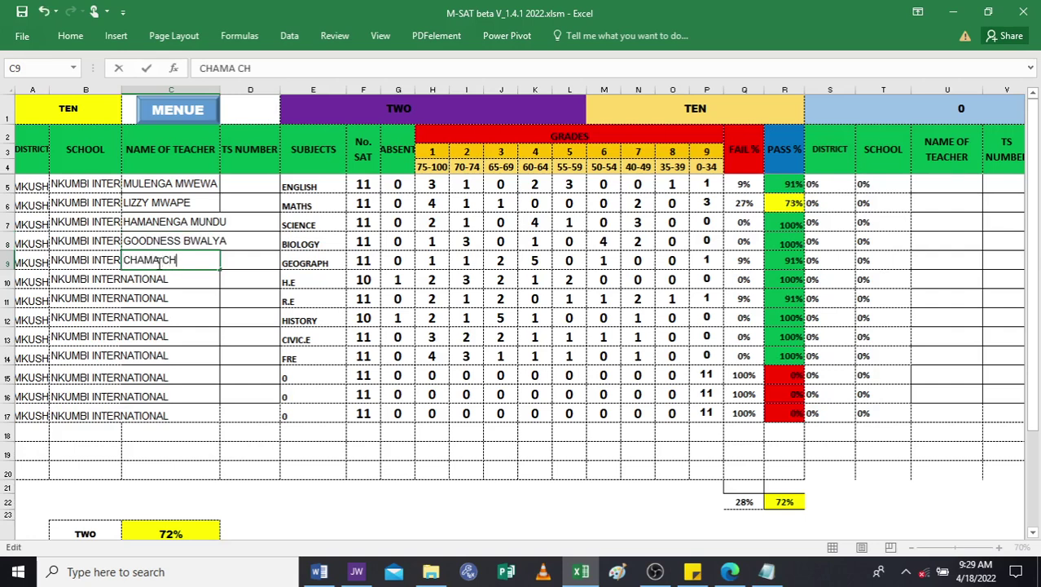
click(204, 279)
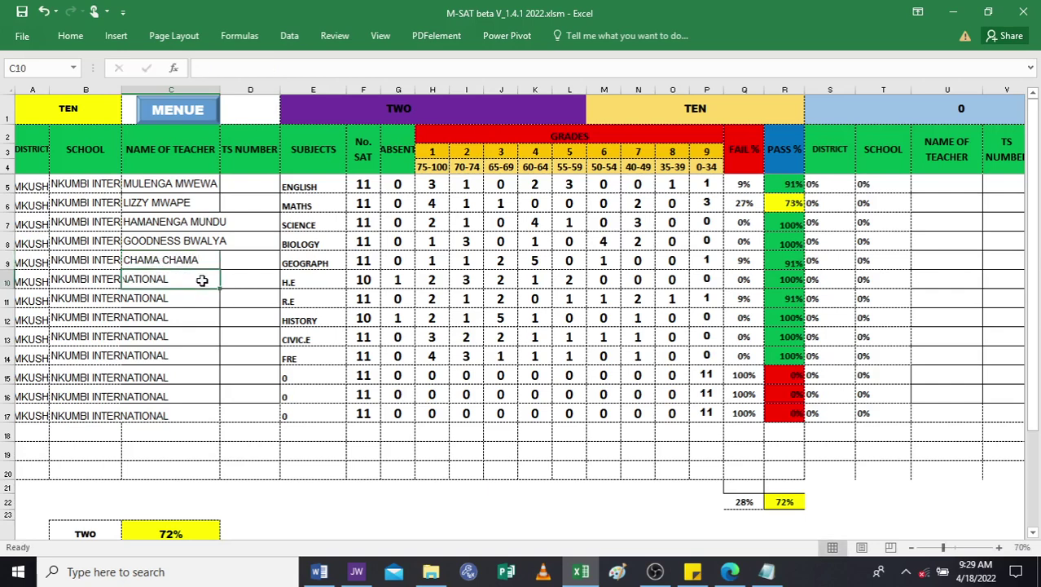
Fill in the teacher names for H.E, R.E, History and CIVIC.E.
double_click(202, 281)
click(161, 280)
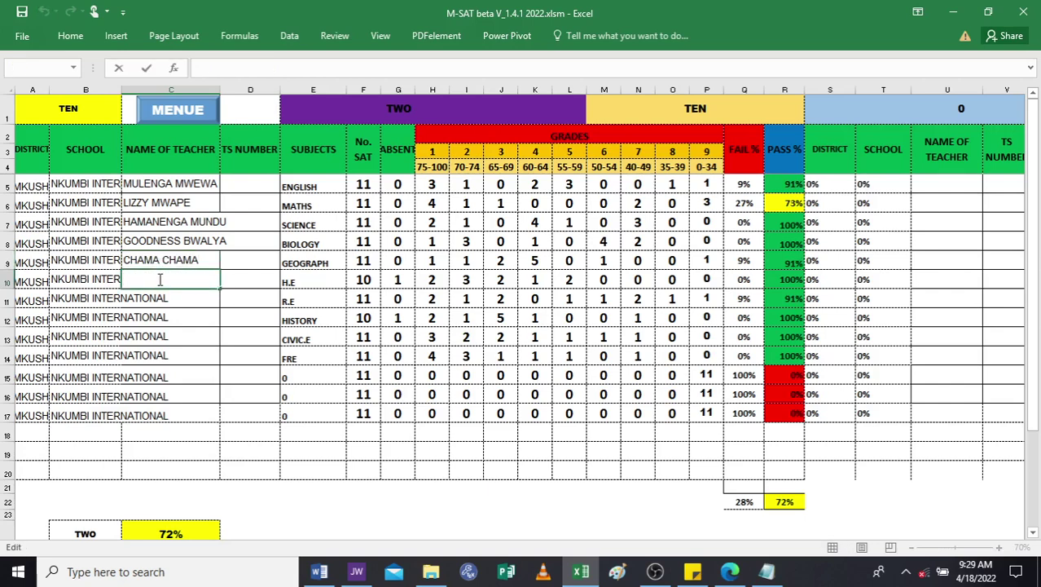
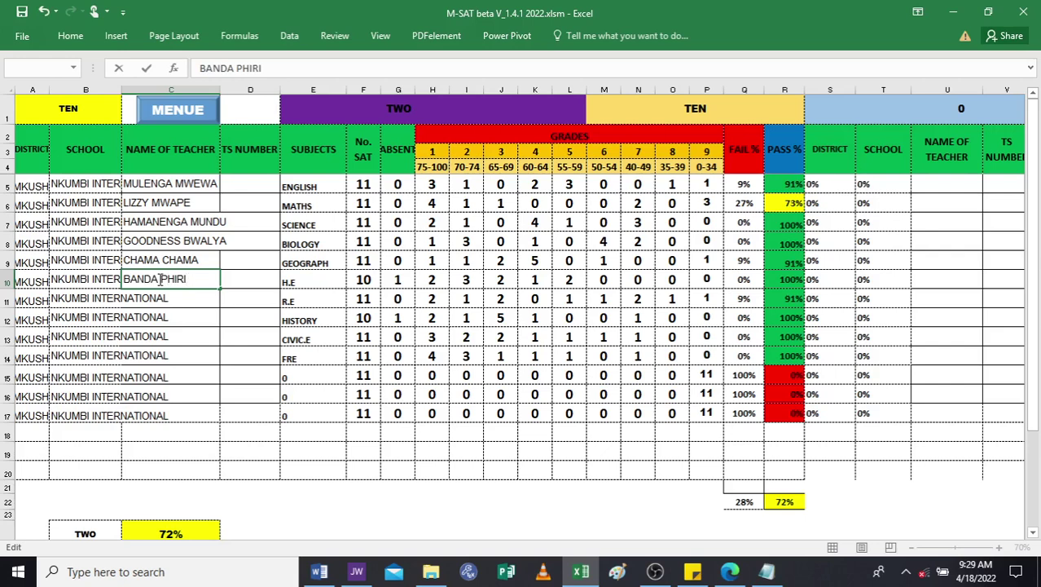
click(165, 298)
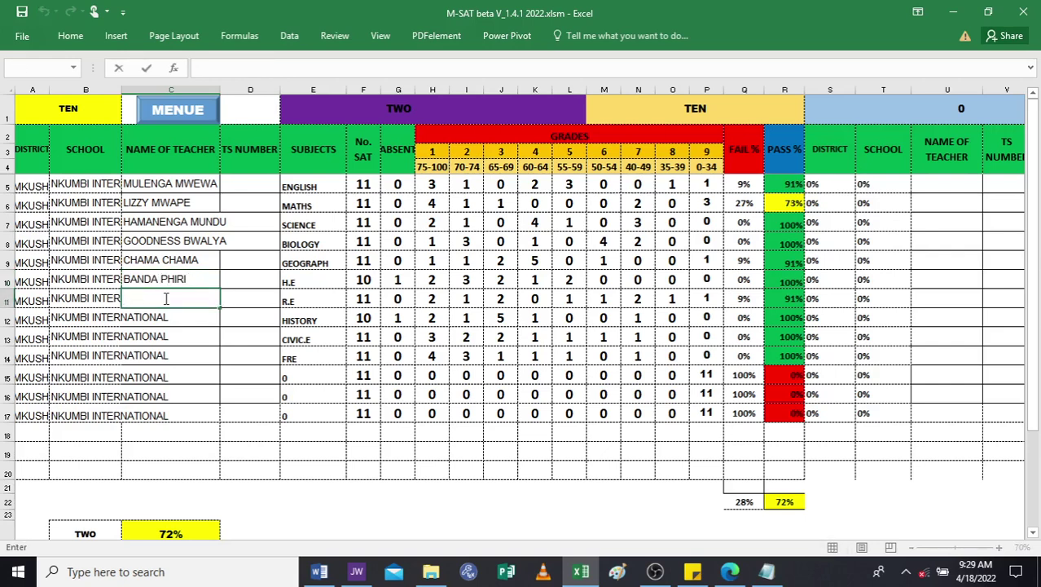
double_click(138, 301)
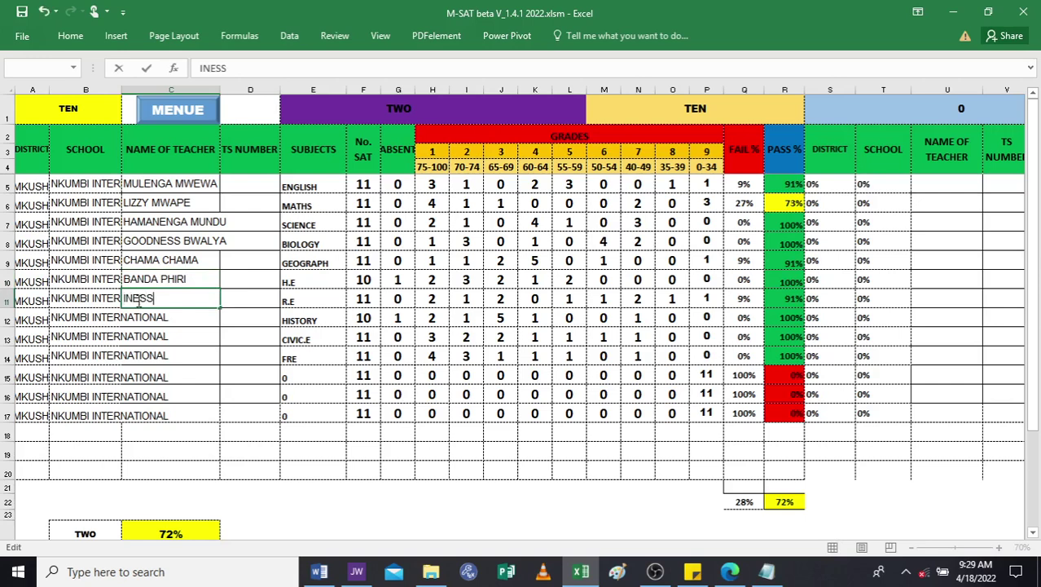
double_click(152, 320)
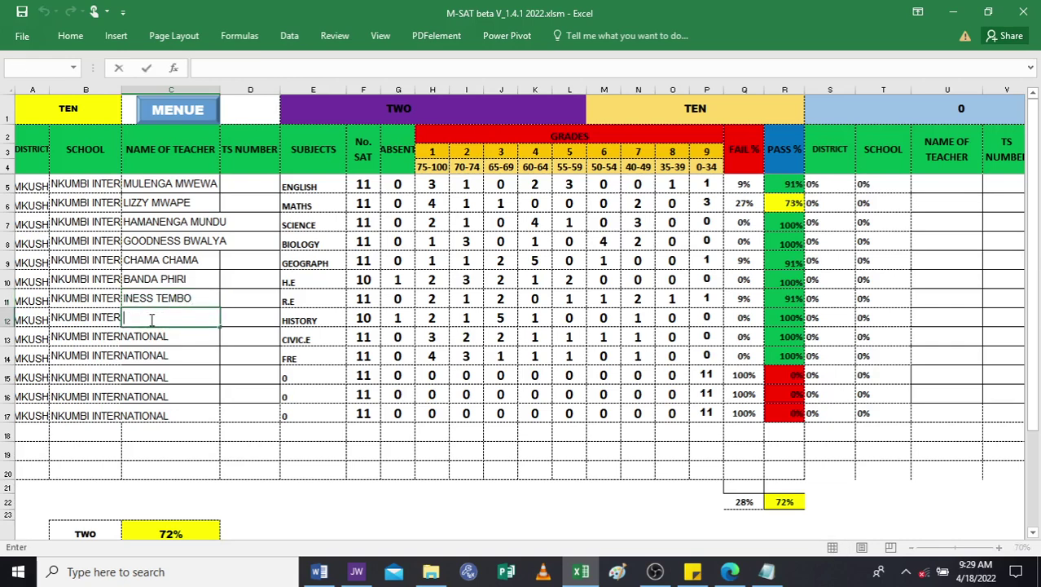
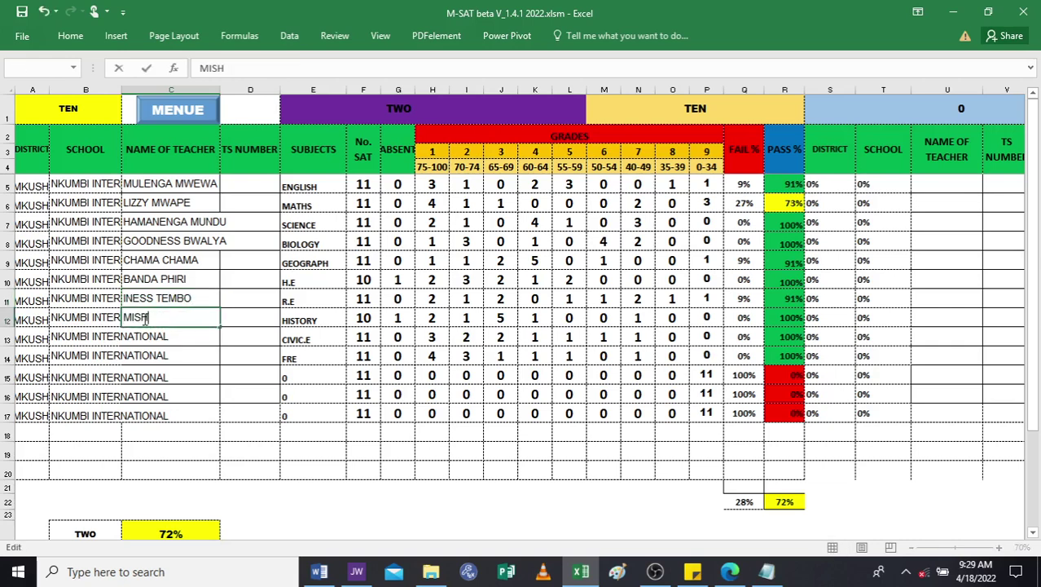
click(143, 337)
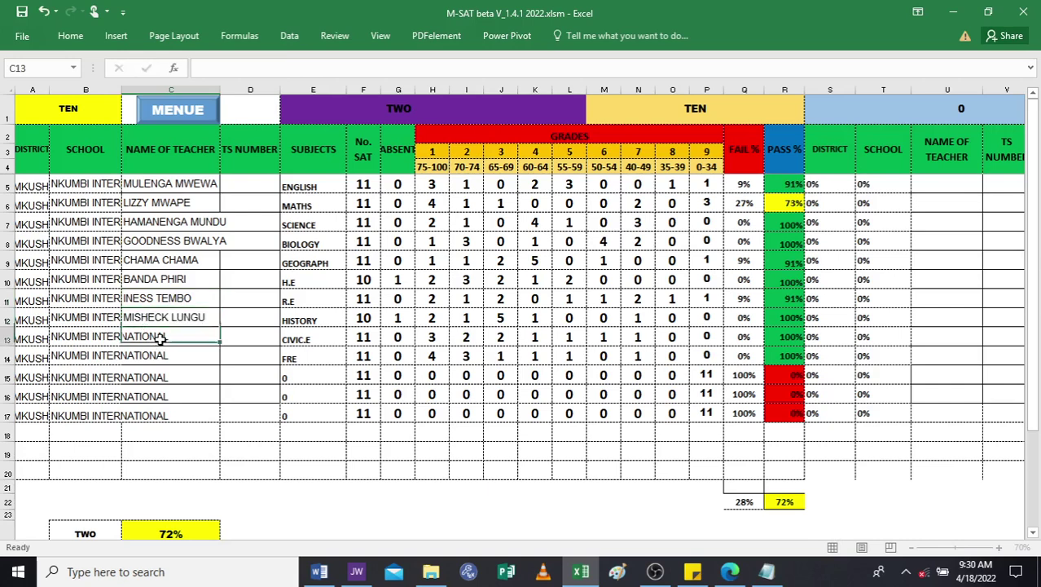
key(F2)
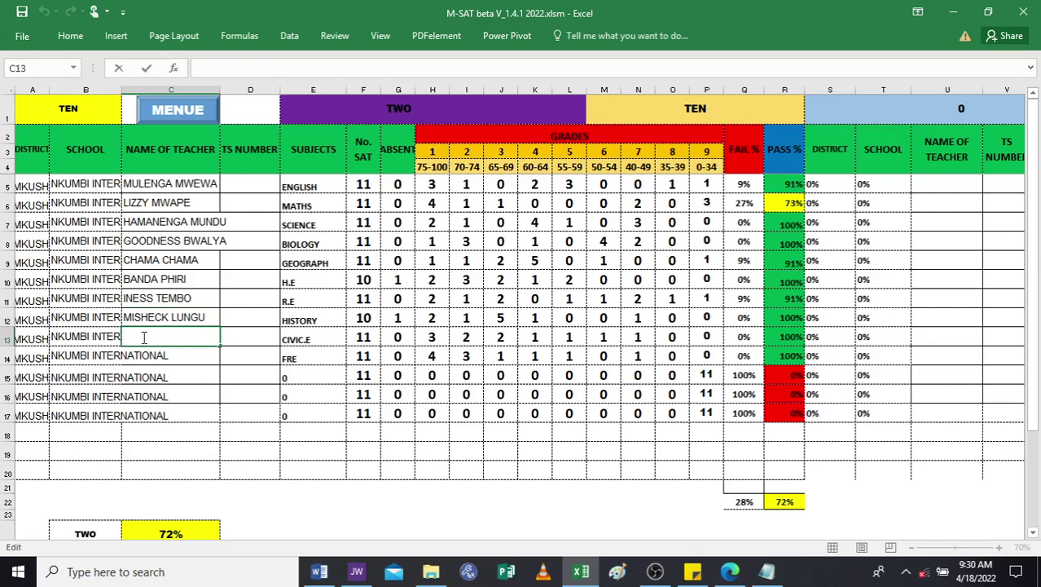
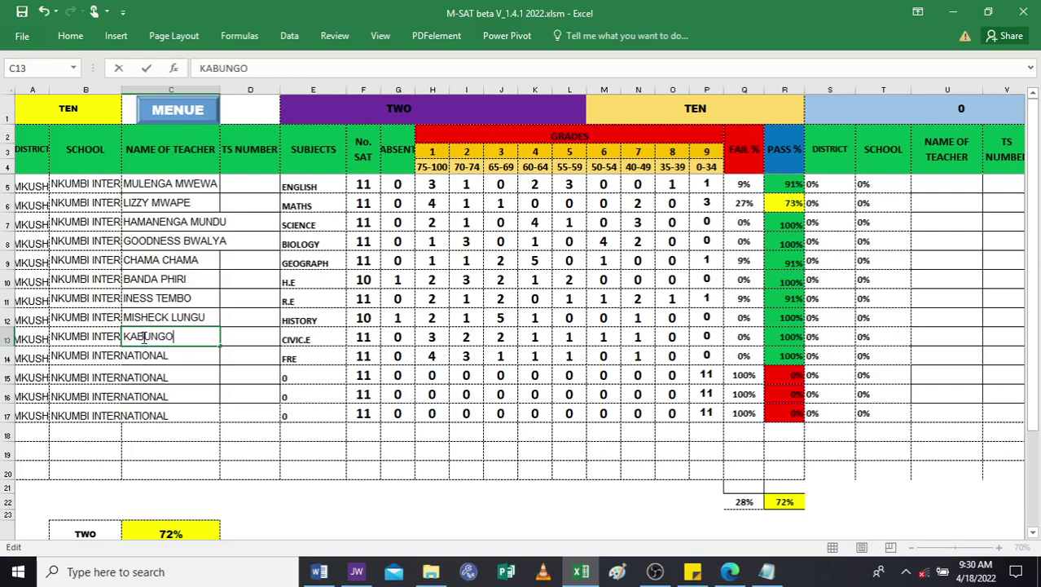
click(163, 356)
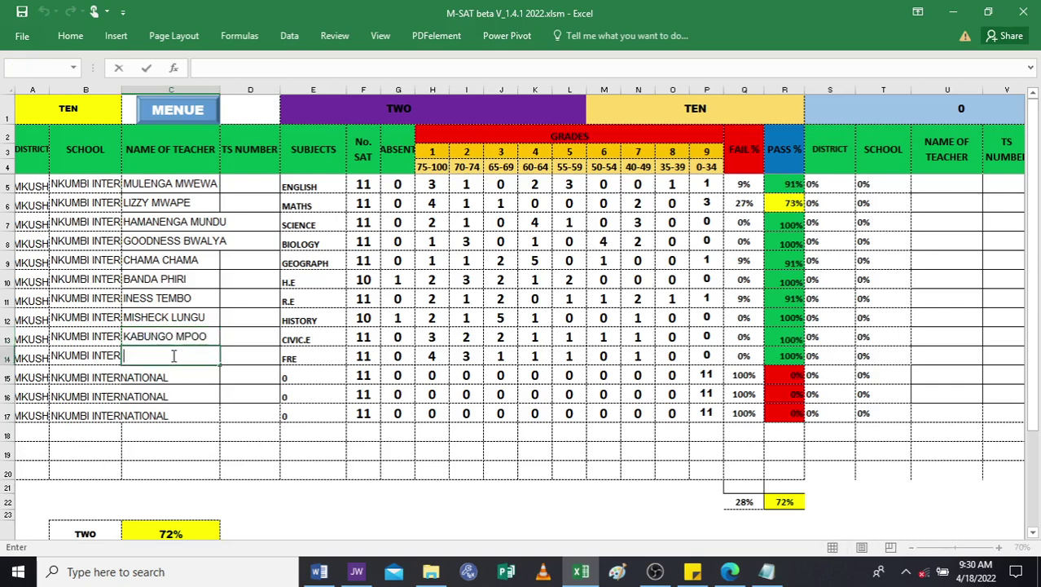
Enter the FRE teacher's full name in C14, correcting the mistyped letters first.
click(163, 356)
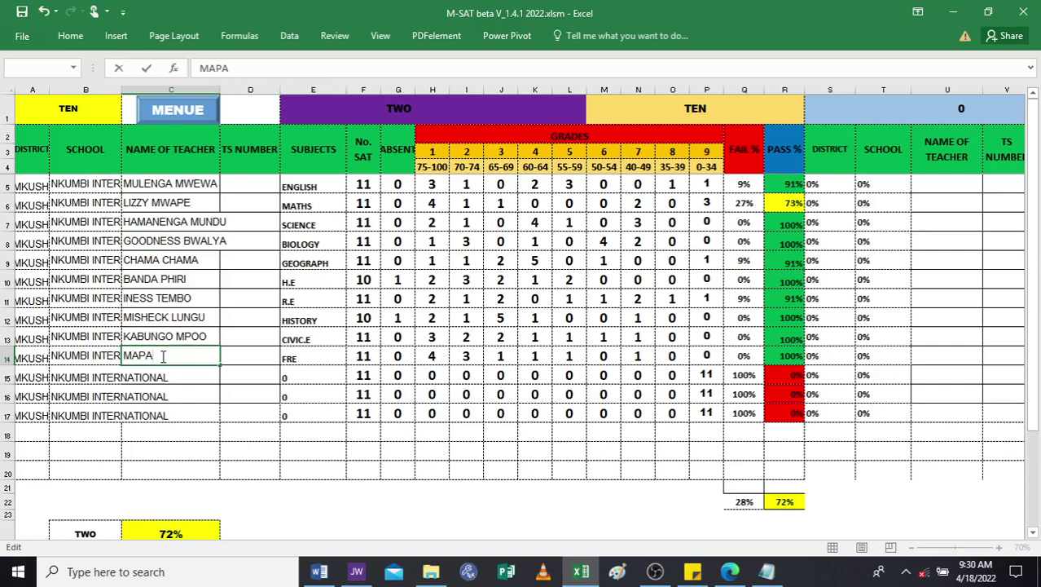
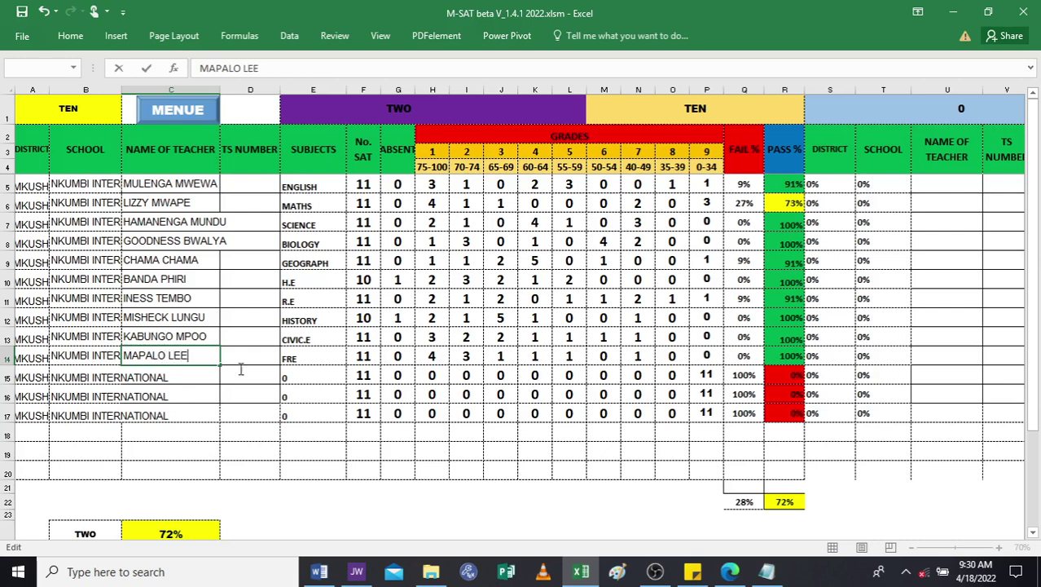
click(245, 360)
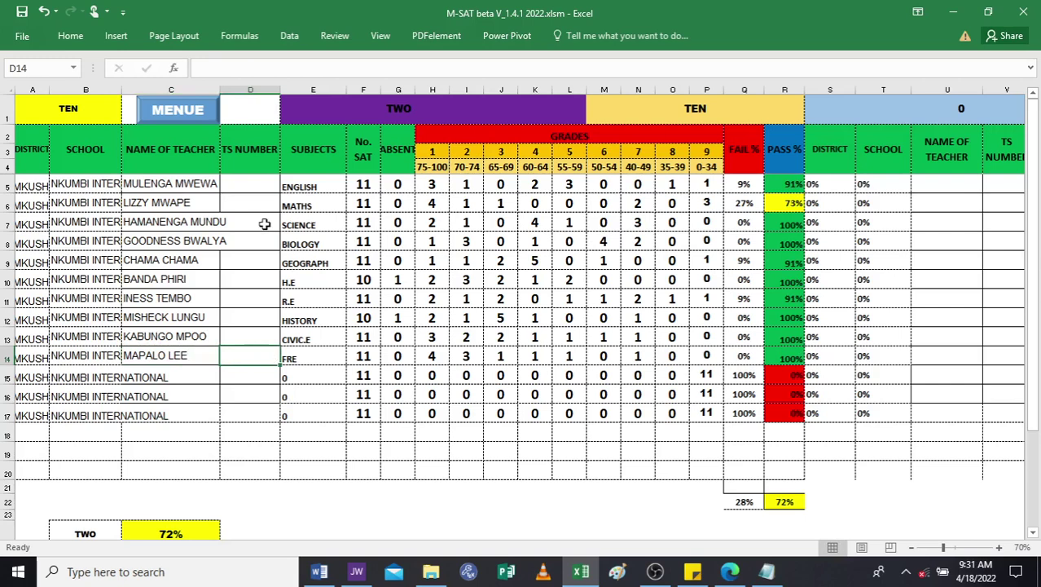
double_click(249, 183)
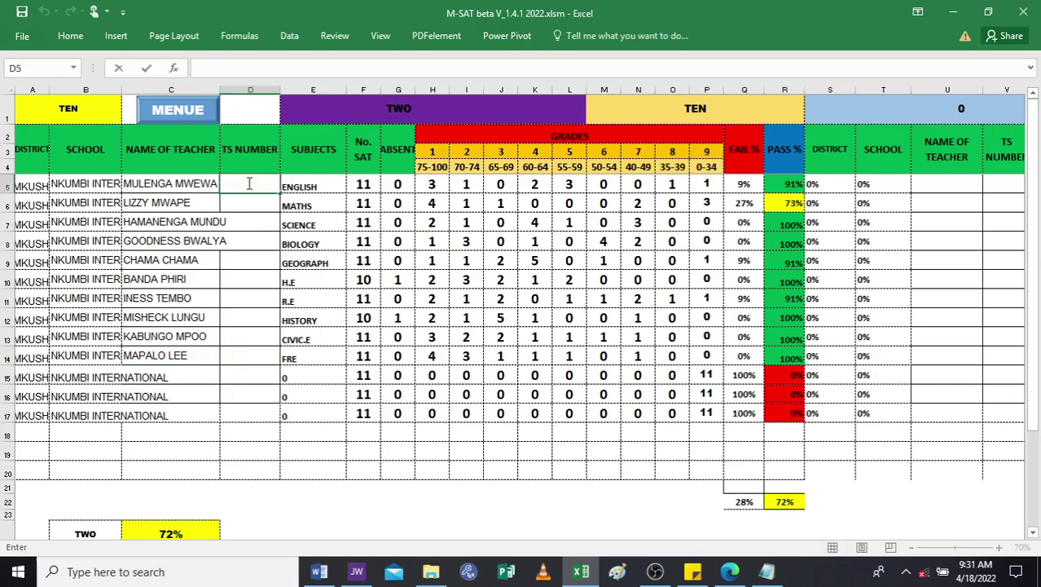
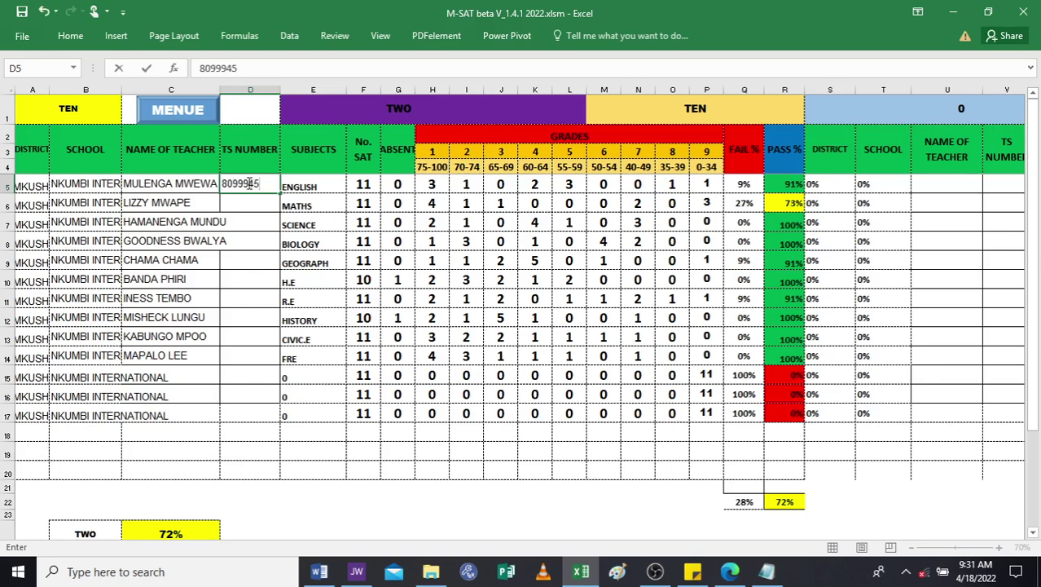
key(BackSpace)
key(BackSpace)
key(BackSpace)
key(BackSpace)
key(BackSpace)
key(BackSpace)
key(BackSpace)
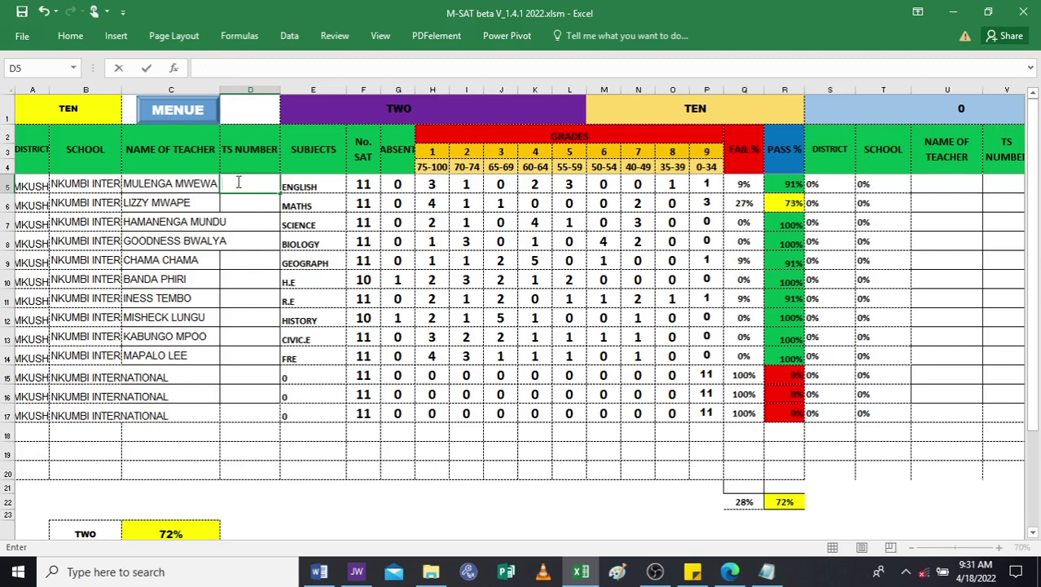
right_click(234, 188)
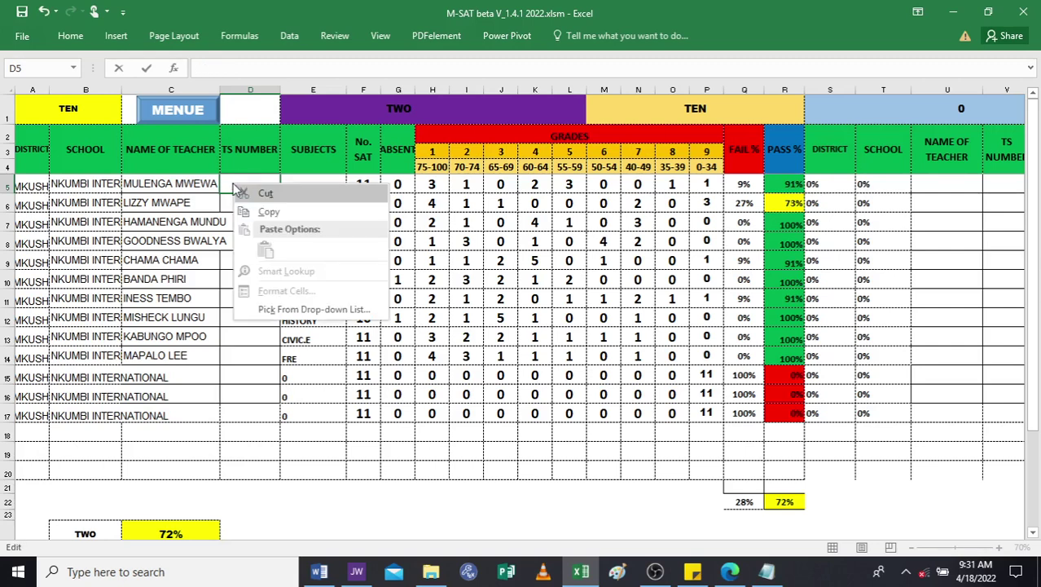
key(Escape)
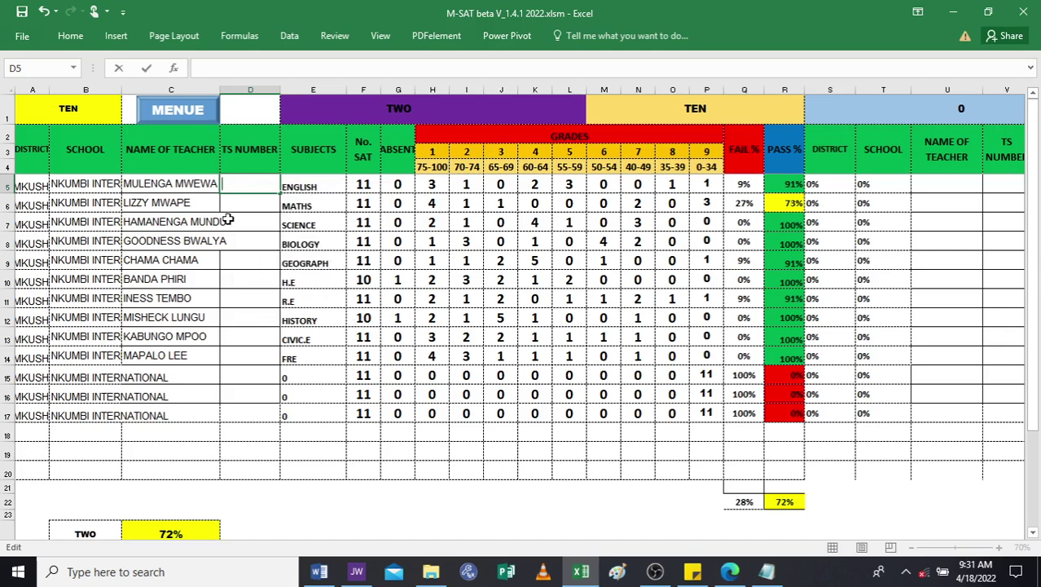
key(Return)
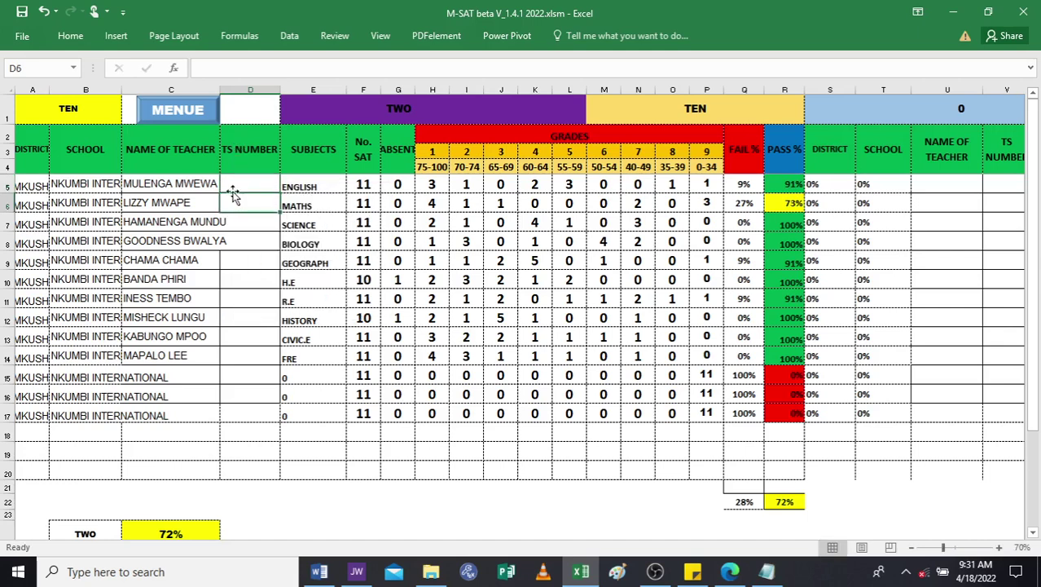
drag(234, 188, 253, 414)
right_click(242, 293)
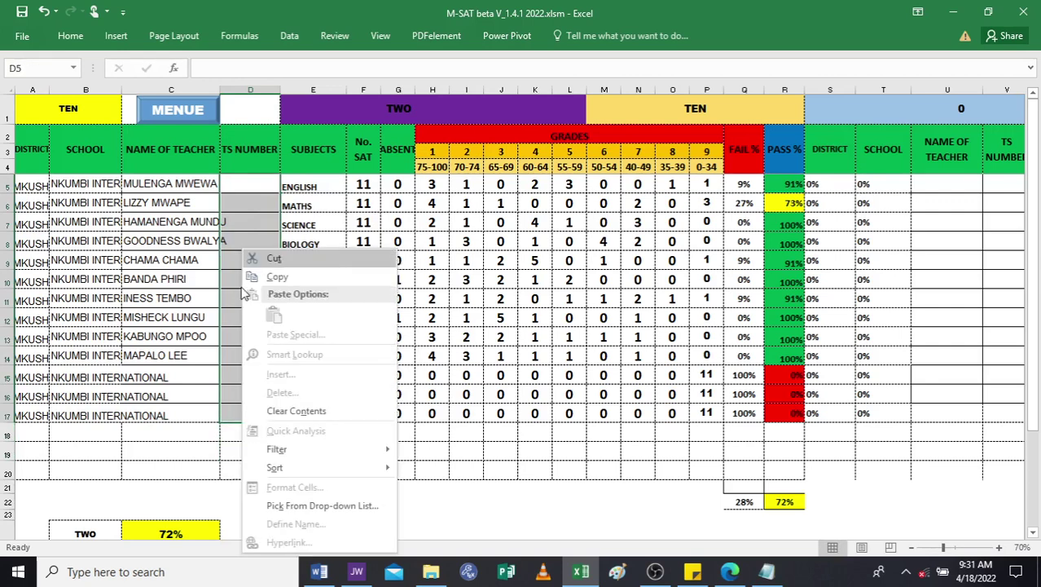
click(244, 181)
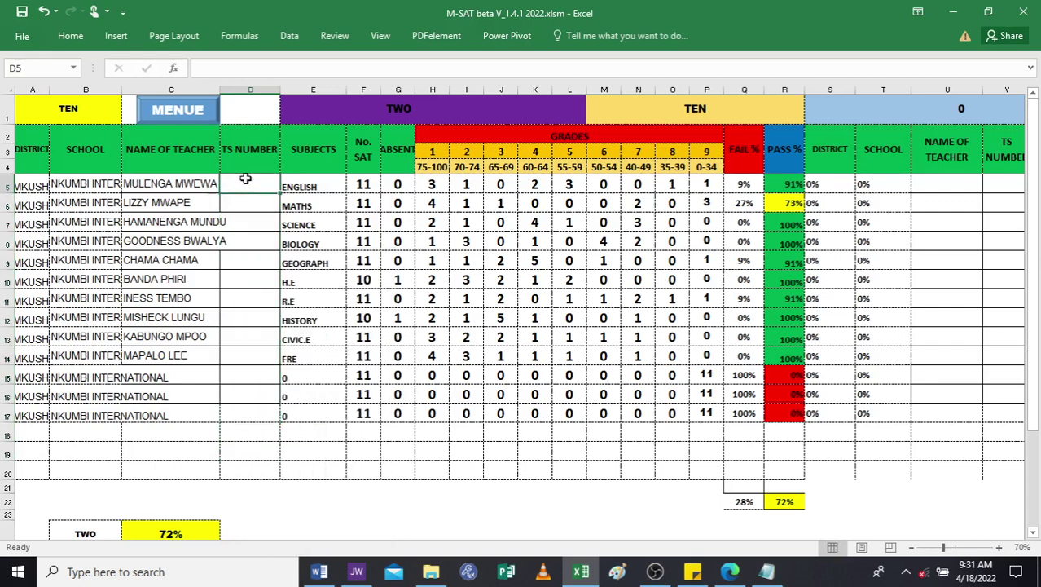
double_click(244, 181)
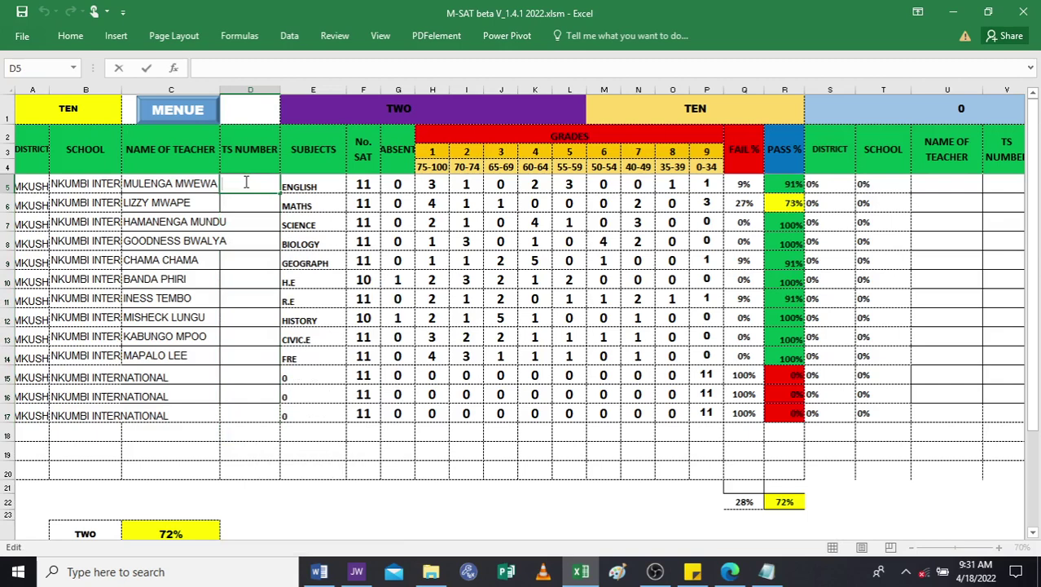
Fill the TS NUMBER column D5:D17 as an increasing series starting at 3004.
text(3004)
drag(279, 194, 271, 425)
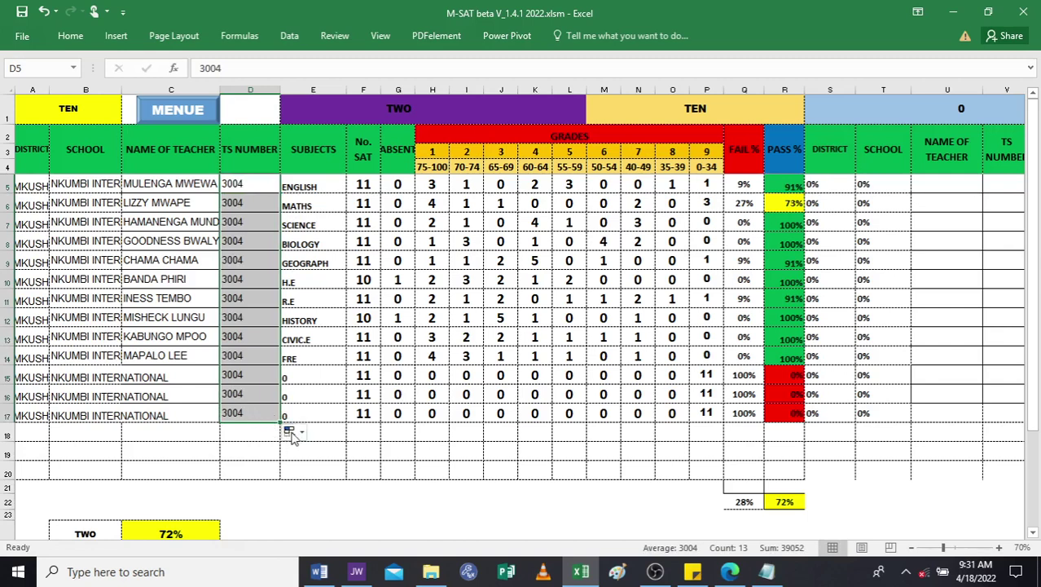
click(299, 435)
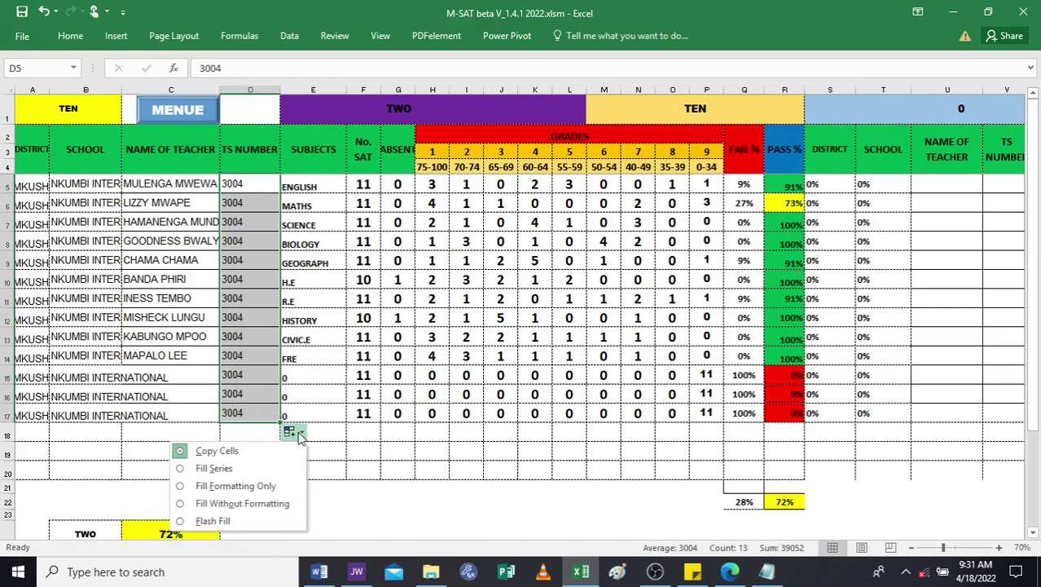
click(232, 473)
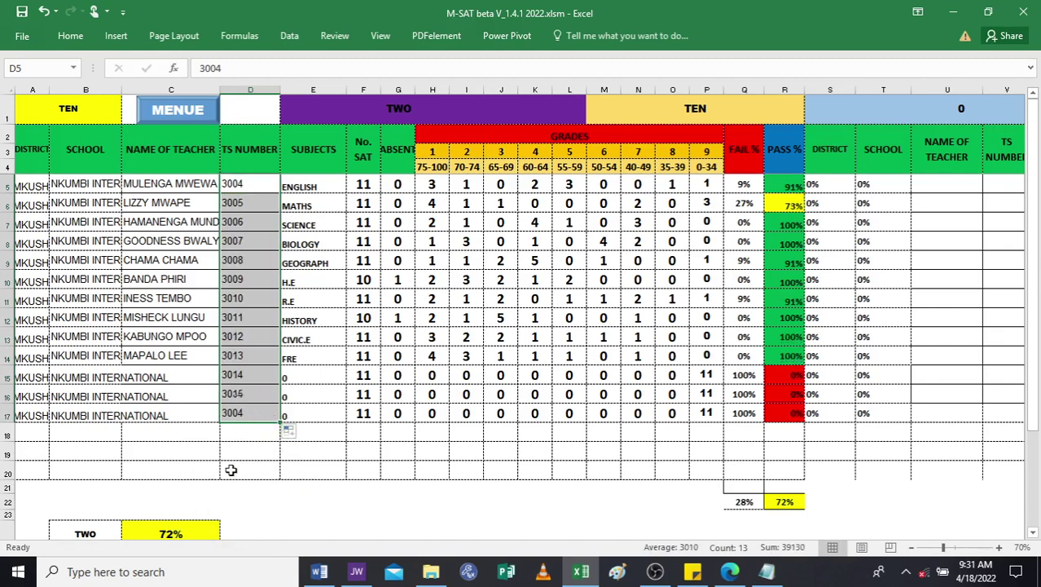
click(300, 200)
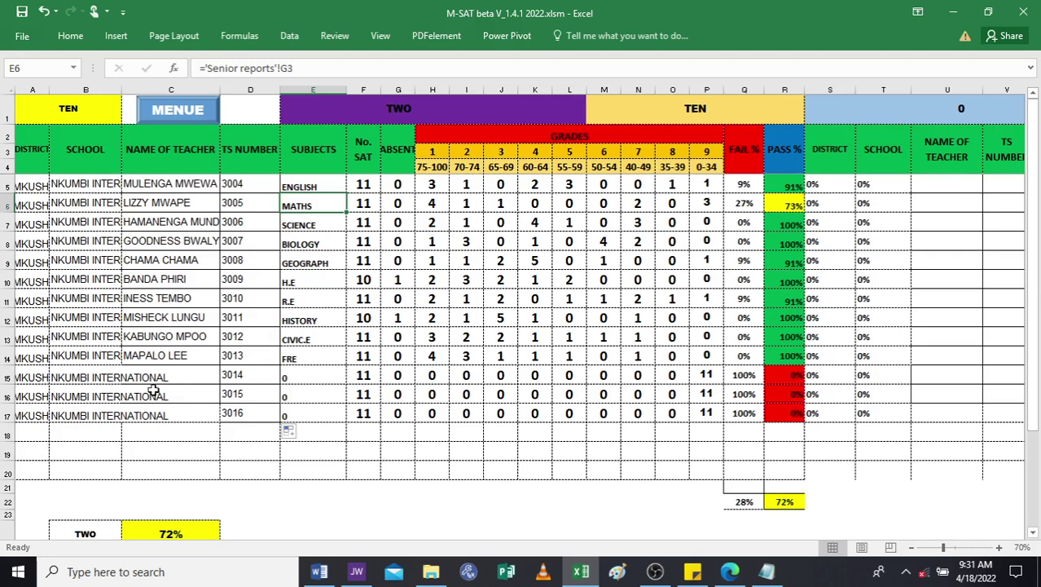
Clear the extra TS numbers in D15:D17 and save the workbook.
drag(238, 376, 242, 414)
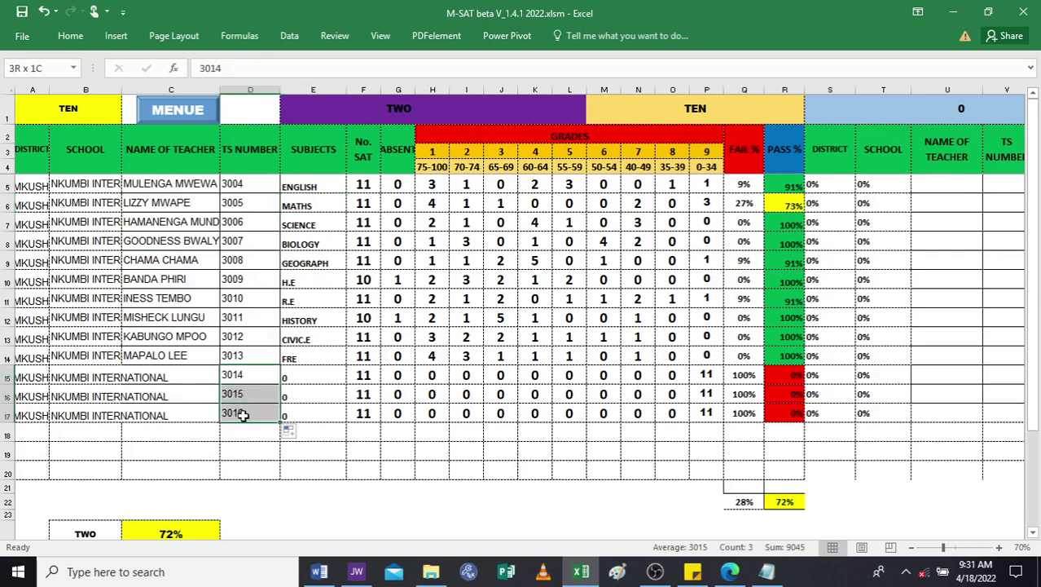
key(BackSpace)
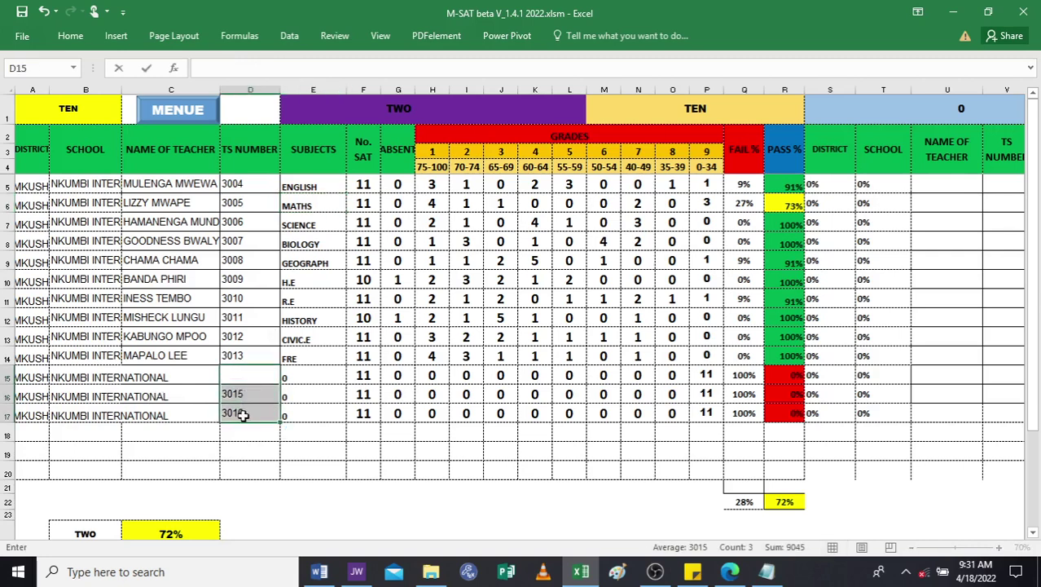
key(Return)
key(BackSpace)
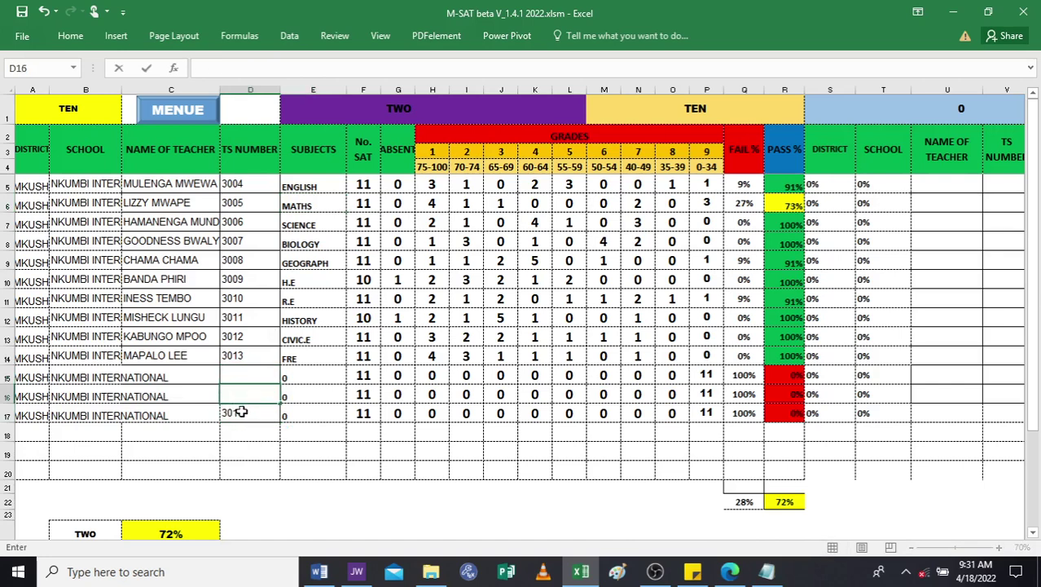
key(Return)
key(BackSpace)
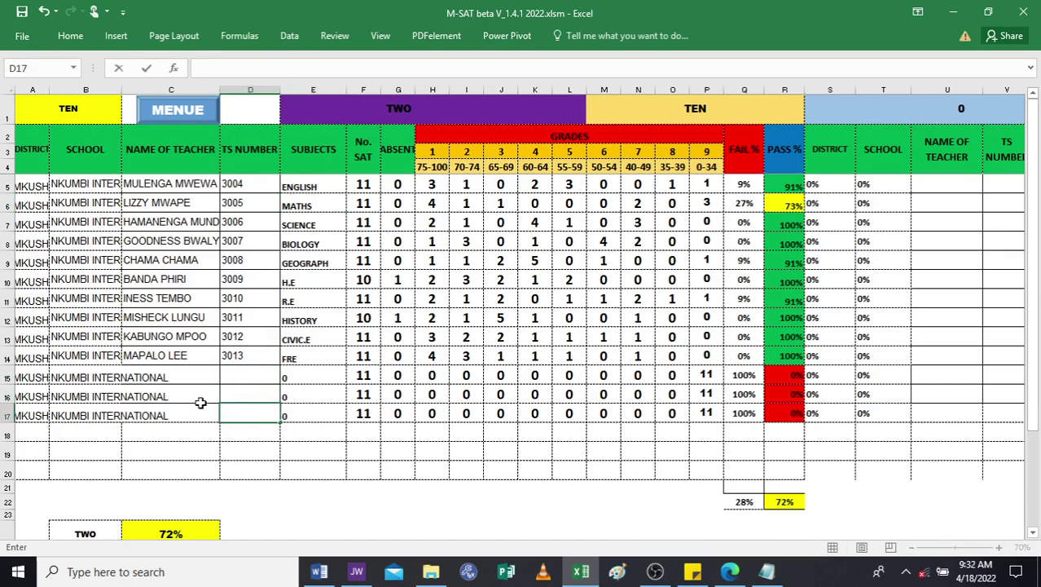
key(ctrl+s)
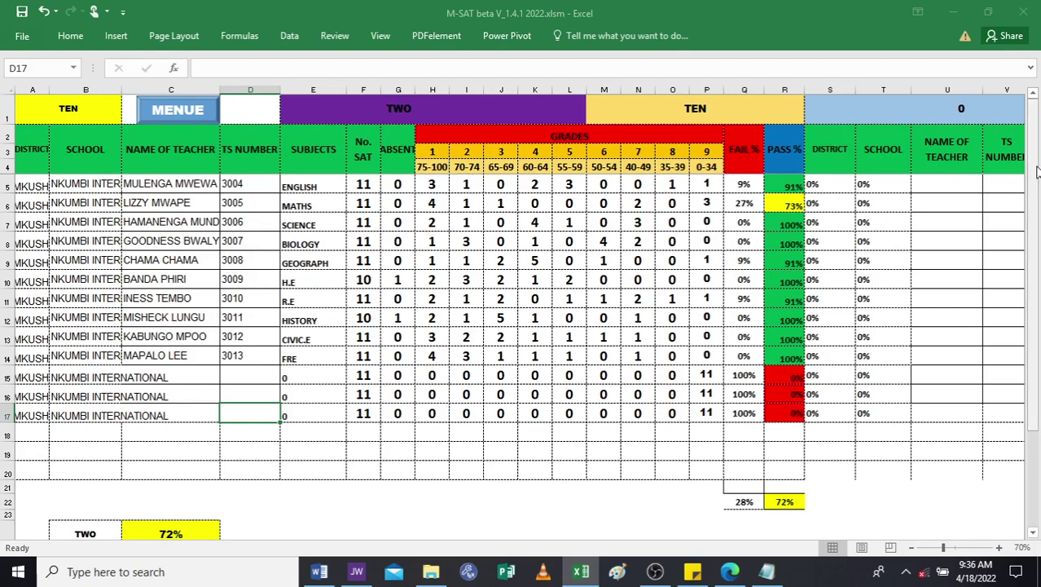
Review the summary boxes, then preview the sheet as one landscape A4 page.
drag(1036, 168, 1037, 228)
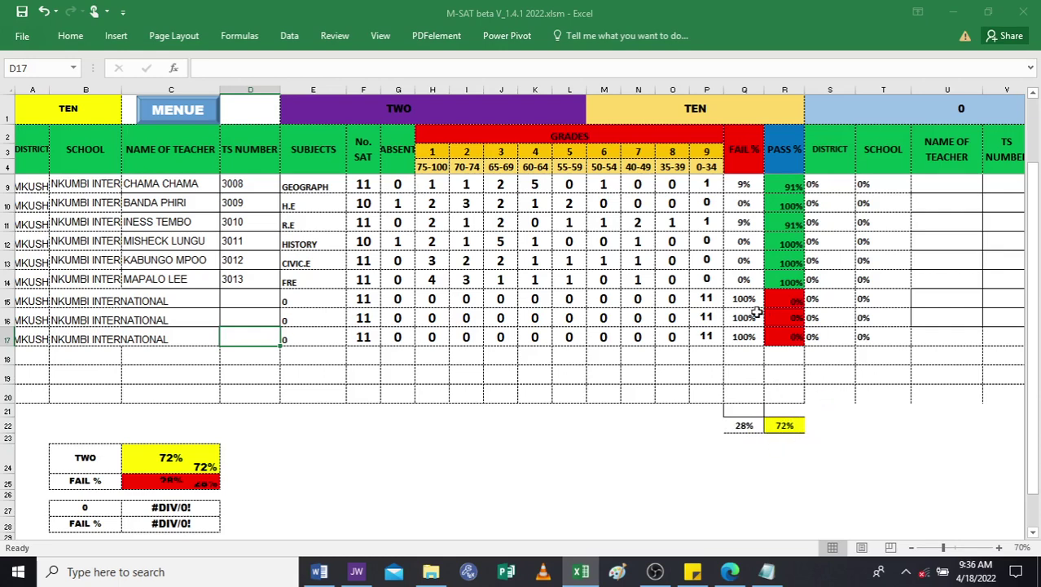
drag(1037, 436, 1038, 487)
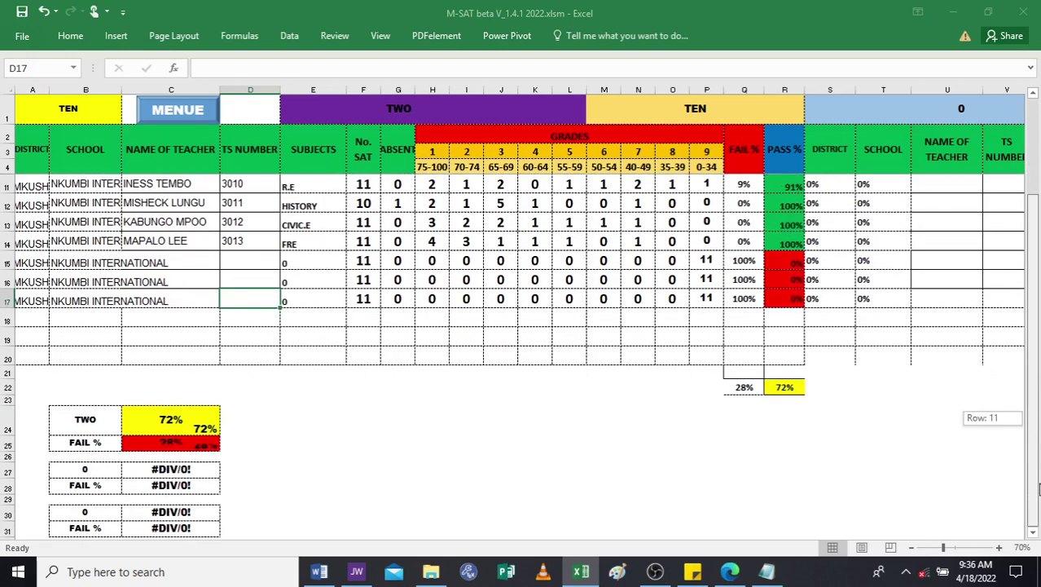
drag(1038, 317, 1038, 267)
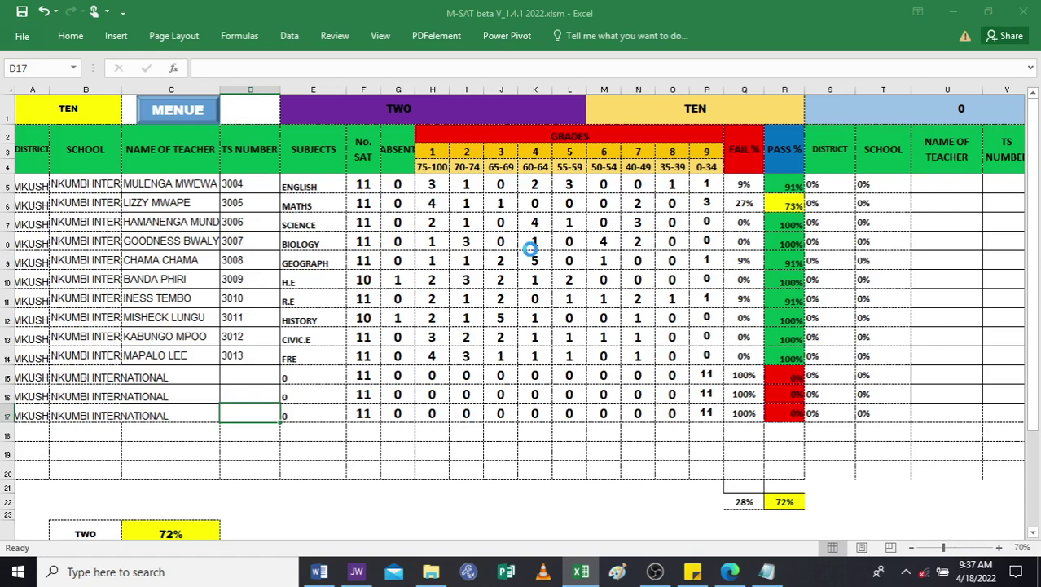
key(ctrl+p)
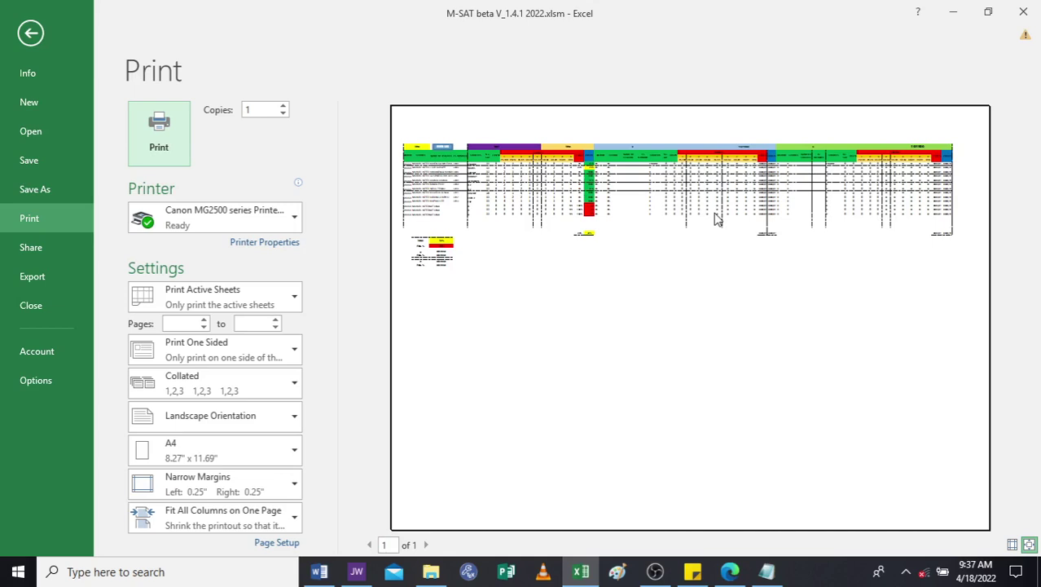
Exit the print preview back to the grades and pass-rate worksheet.
click(30, 33)
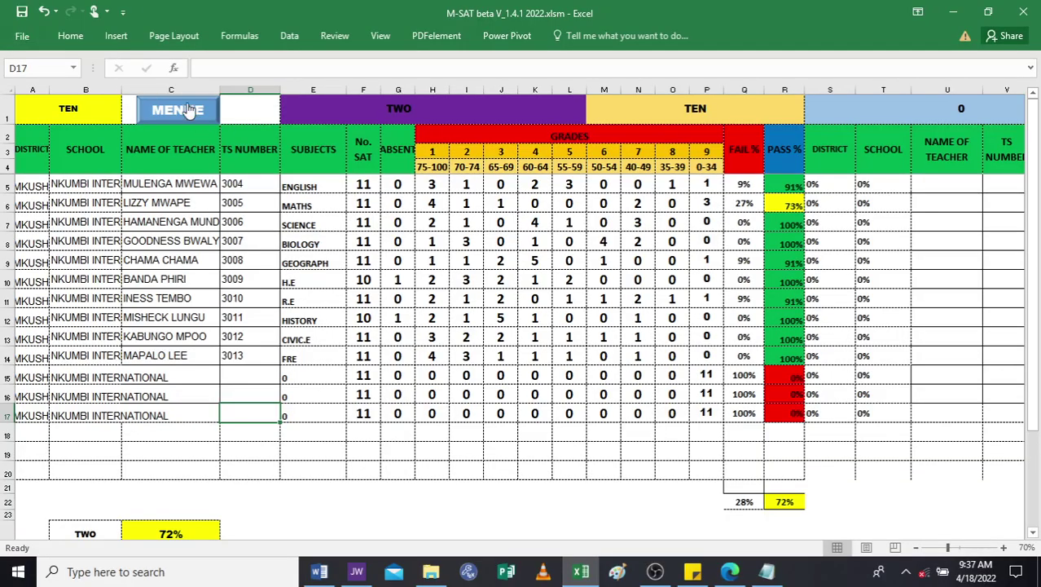
Go through MENUE and VIEW LPI to the LPI SUMMARY subject ranking sheet.
click(187, 105)
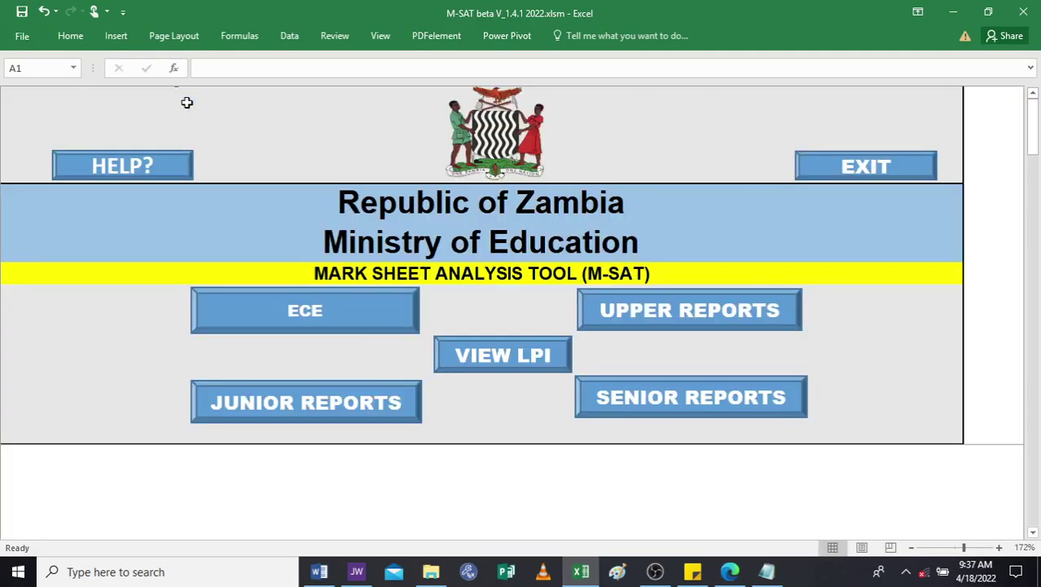
click(495, 356)
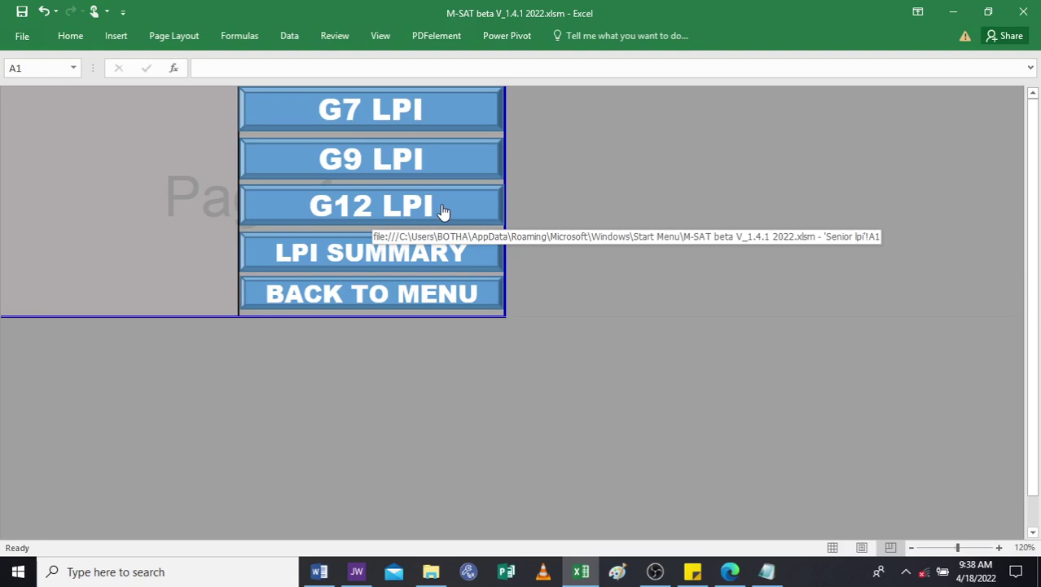
click(334, 257)
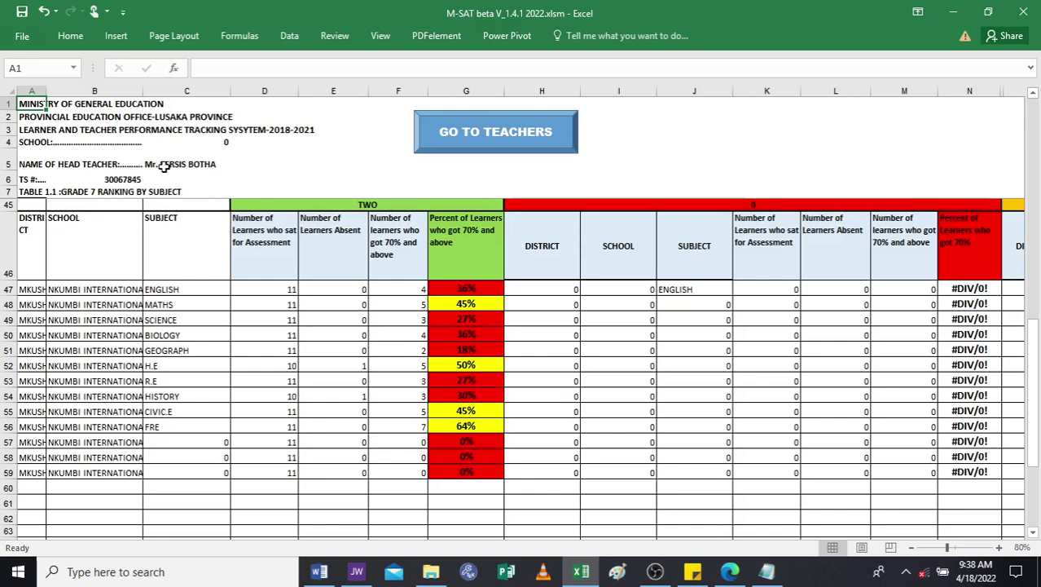
Replace the head teacher's name in C5, then begin editing B6.
double_click(173, 165)
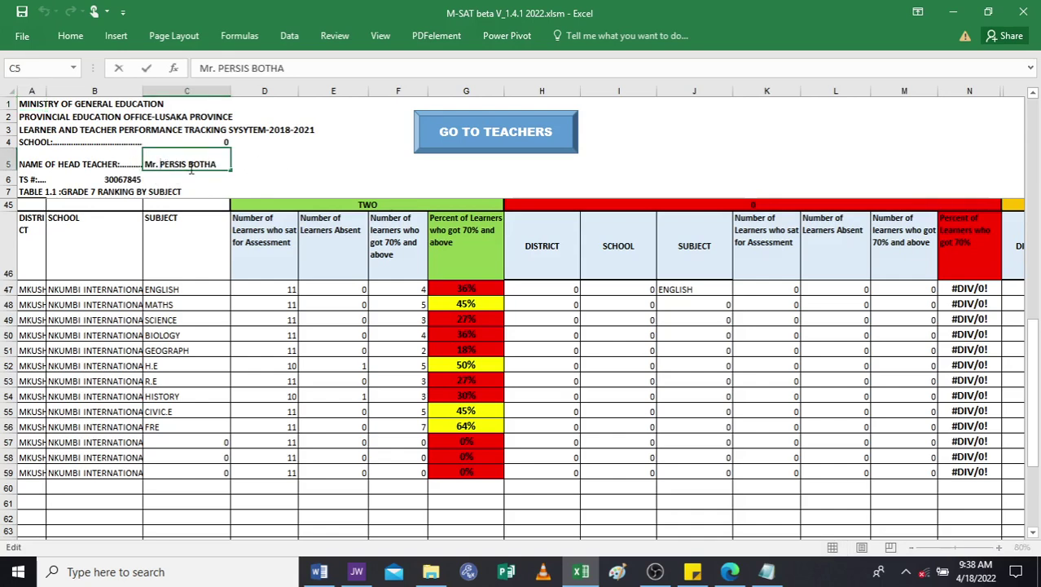
key(BackSpace)
key(BackSpace)
key(BackSpace)
key(BackSpace)
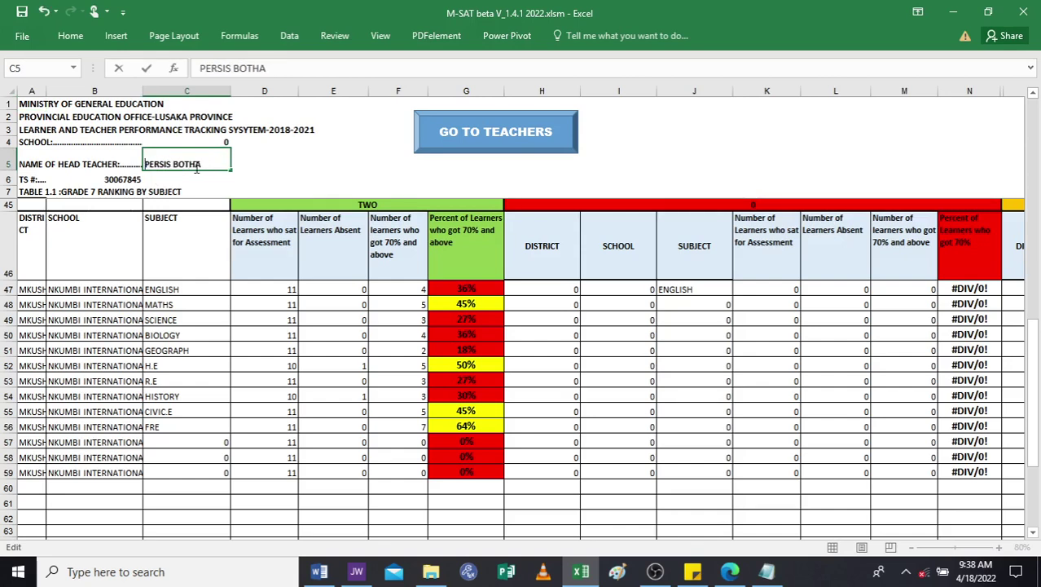
key(Delete)
key(Delete)
key(Delete)
key(Delete)
key(Delete)
key(Delete)
key(Delete)
key(Delete)
key(Delete)
key(Delete)
key(Delete)
key(Delete)
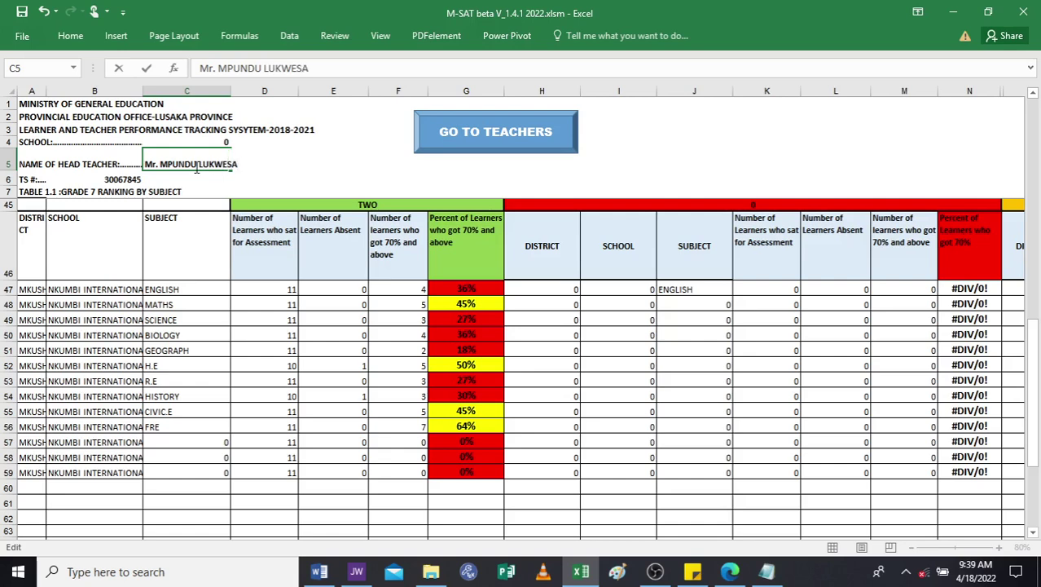
click(137, 178)
double_click(136, 178)
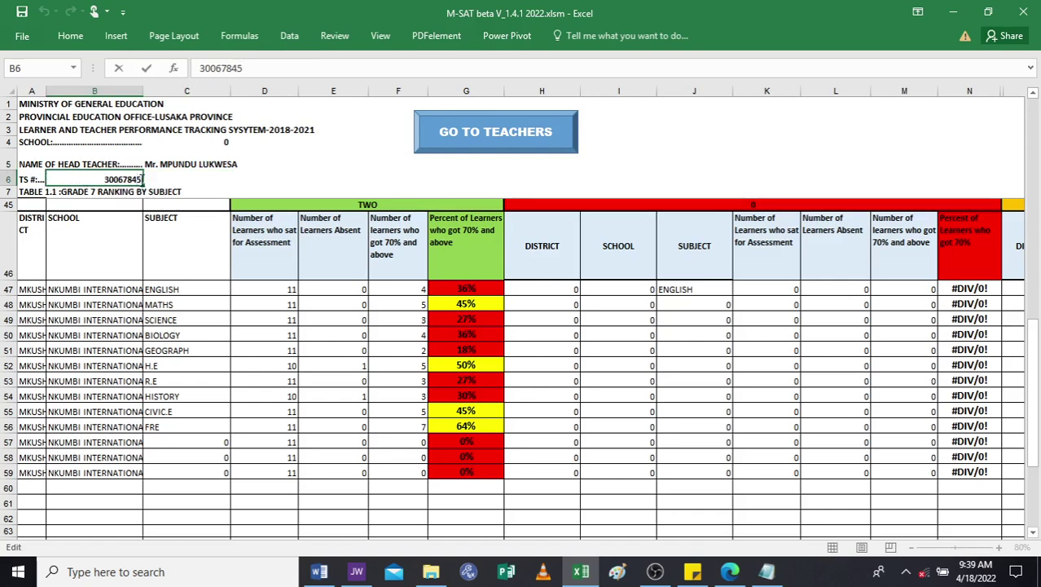
Enter the head teacher's new seven-digit TS number in B6, trimming the extra digits.
drag(144, 179, 47, 180)
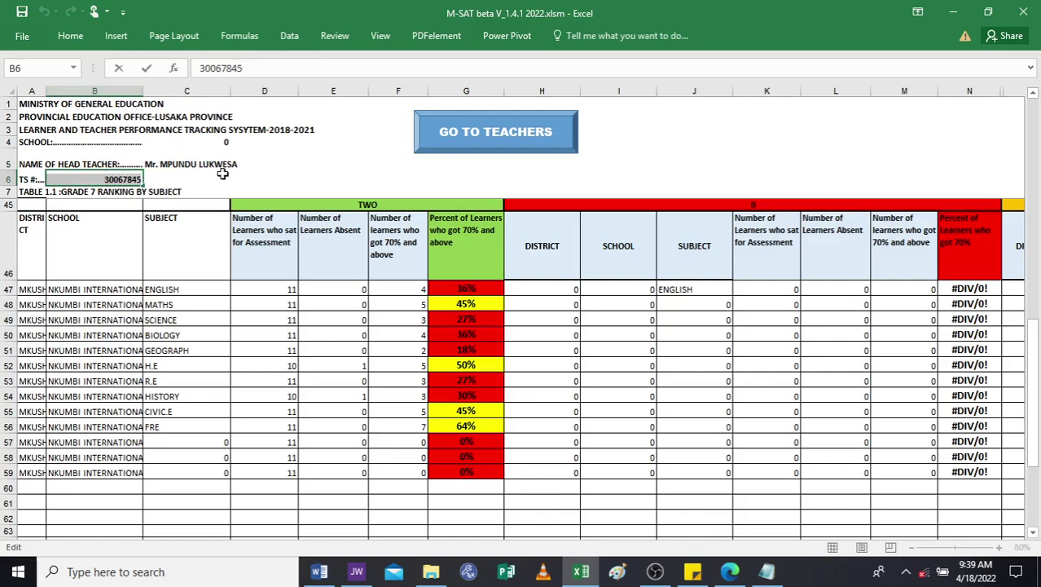
click(167, 176)
double_click(123, 179)
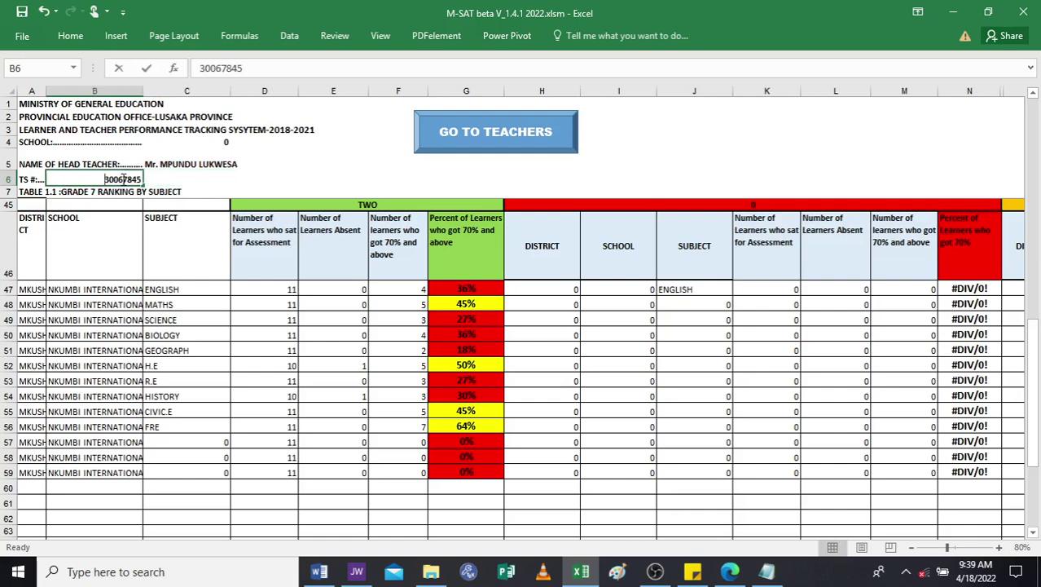
key(BackSpace)
key(BackSpace)
key(BackSpace)
key(BackSpace)
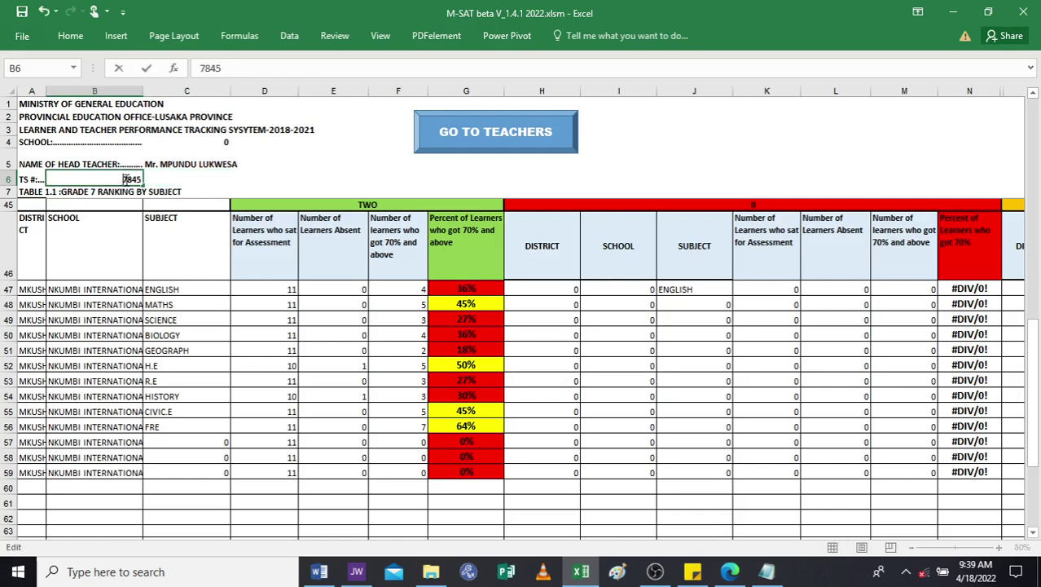
key(Delete)
key(Delete)
key(Delete)
key(Delete)
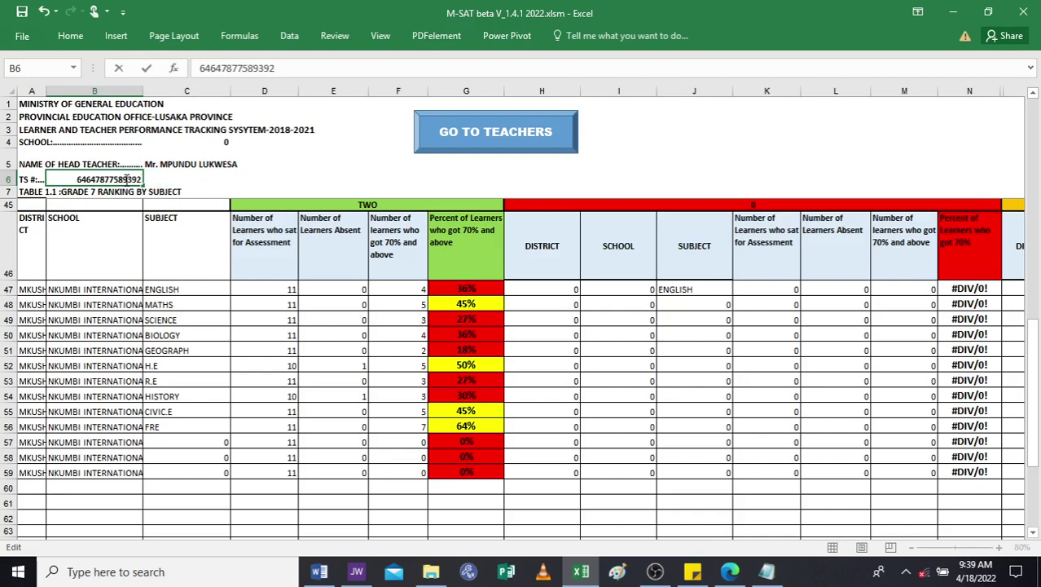
click(225, 194)
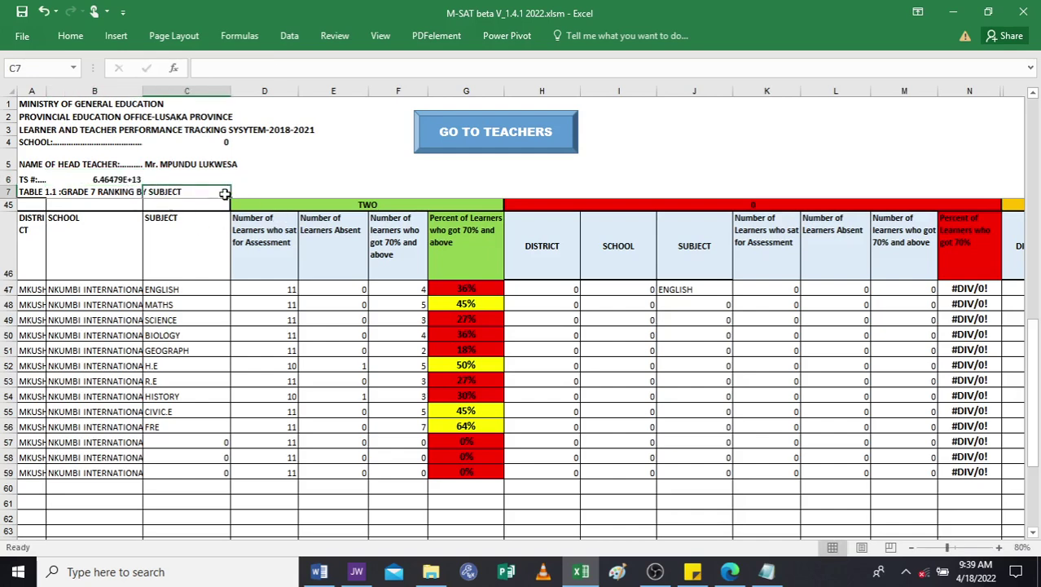
double_click(137, 179)
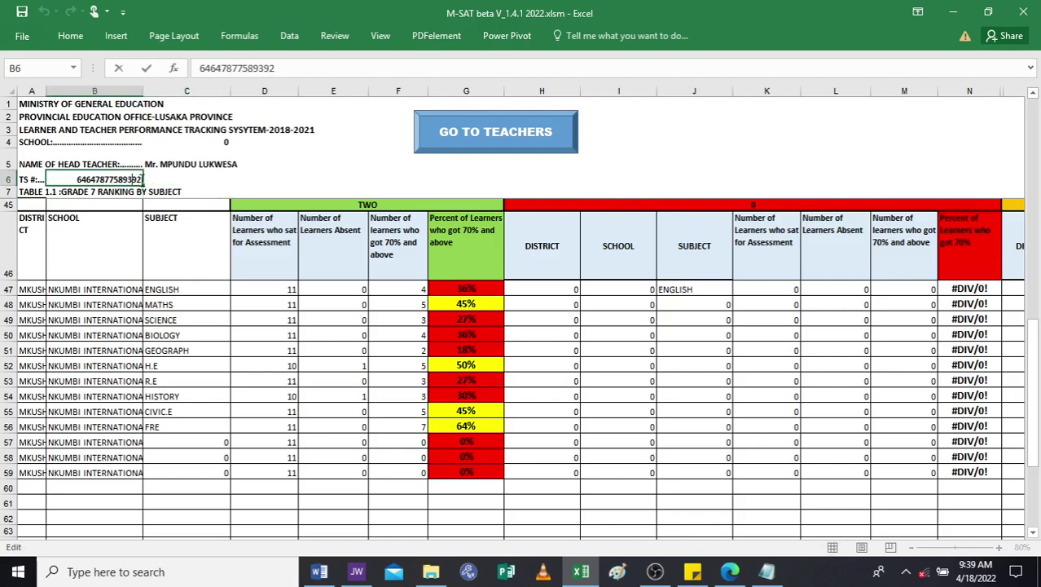
key(BackSpace)
key(BackSpace)
key(BackSpace)
key(BackSpace)
key(BackSpace)
key(BackSpace)
key(BackSpace)
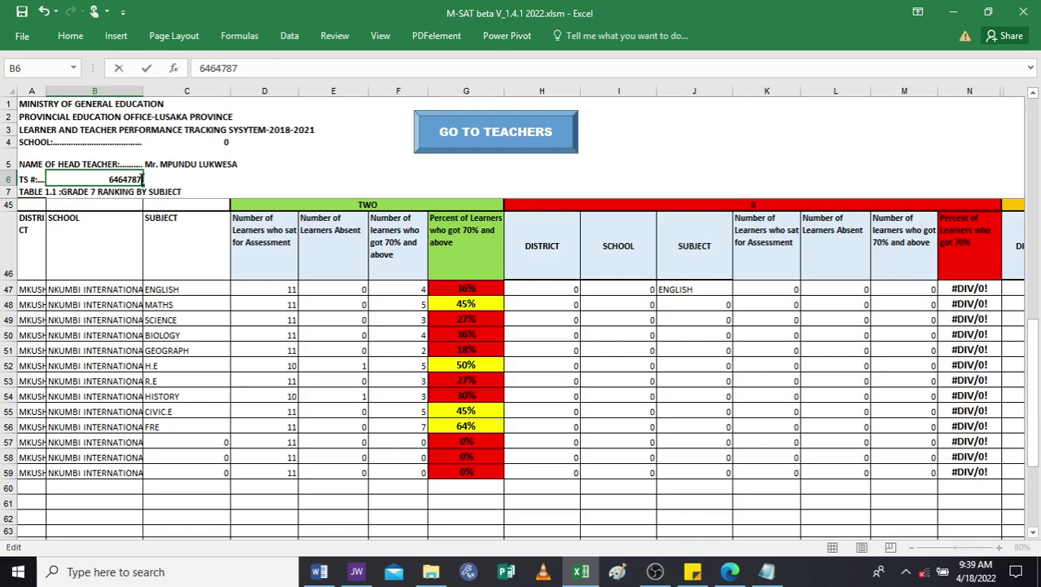
click(178, 190)
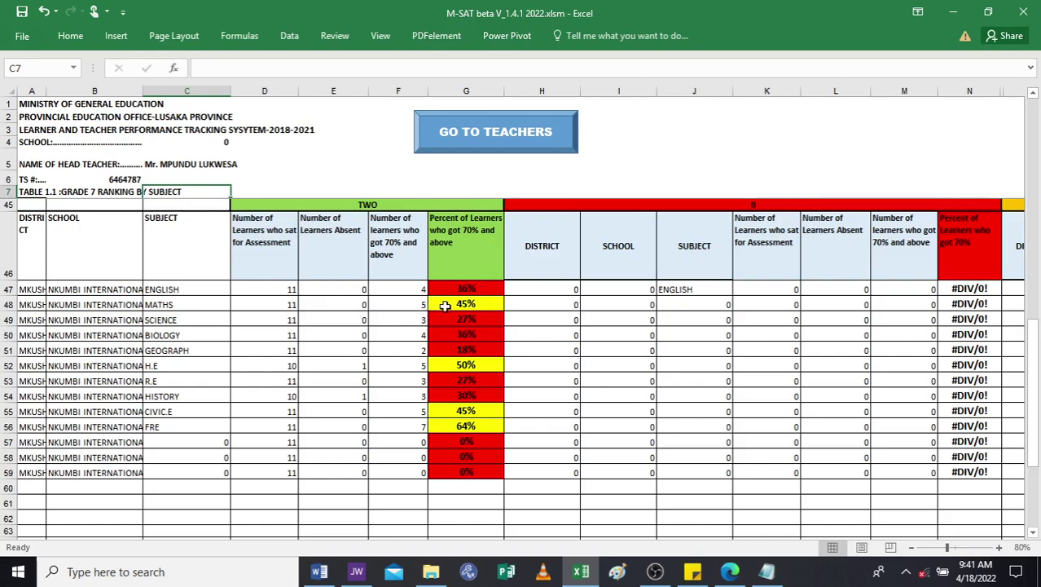
Check the ENGLISH and MATHS percentages in G47 and G48, then go to the TEACHERS sheet.
drag(481, 303, 507, 278)
click(524, 289)
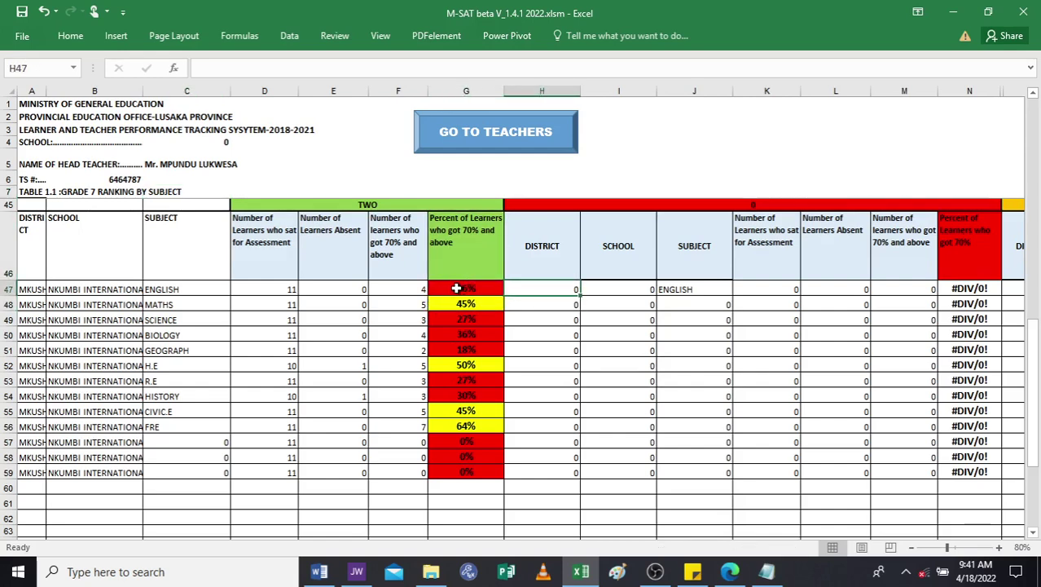
click(457, 288)
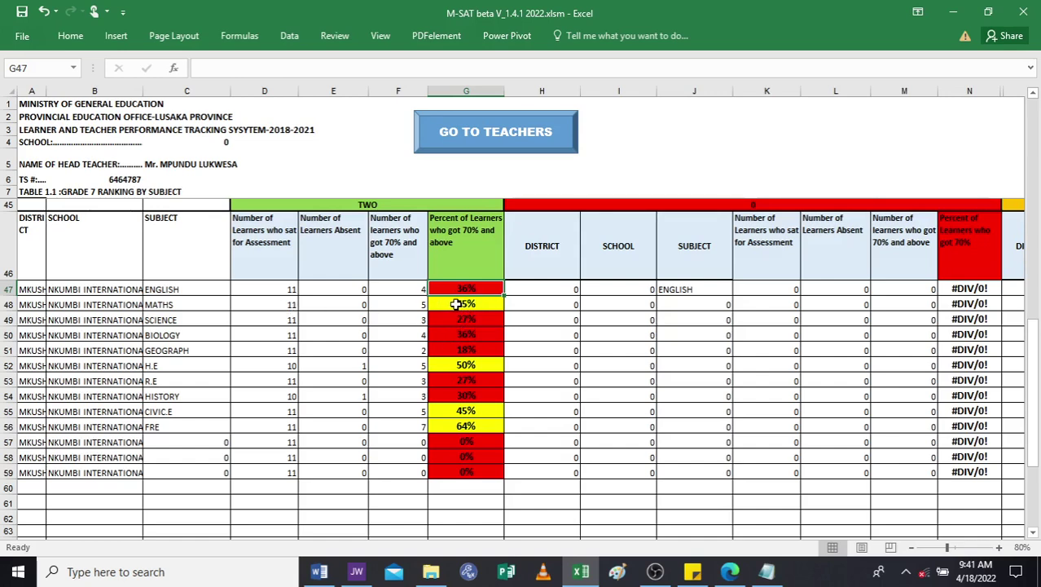
click(447, 303)
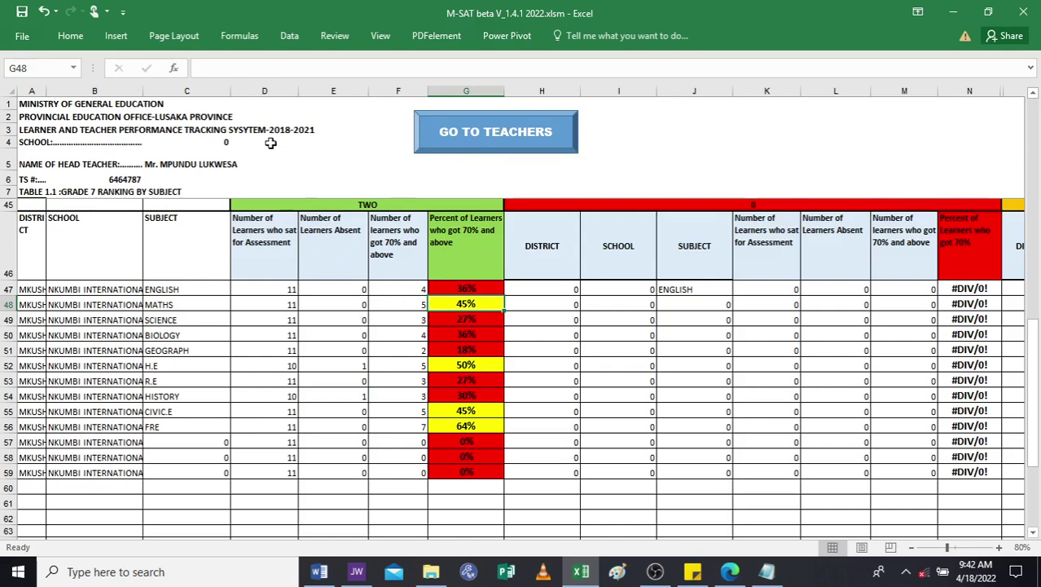
click(508, 133)
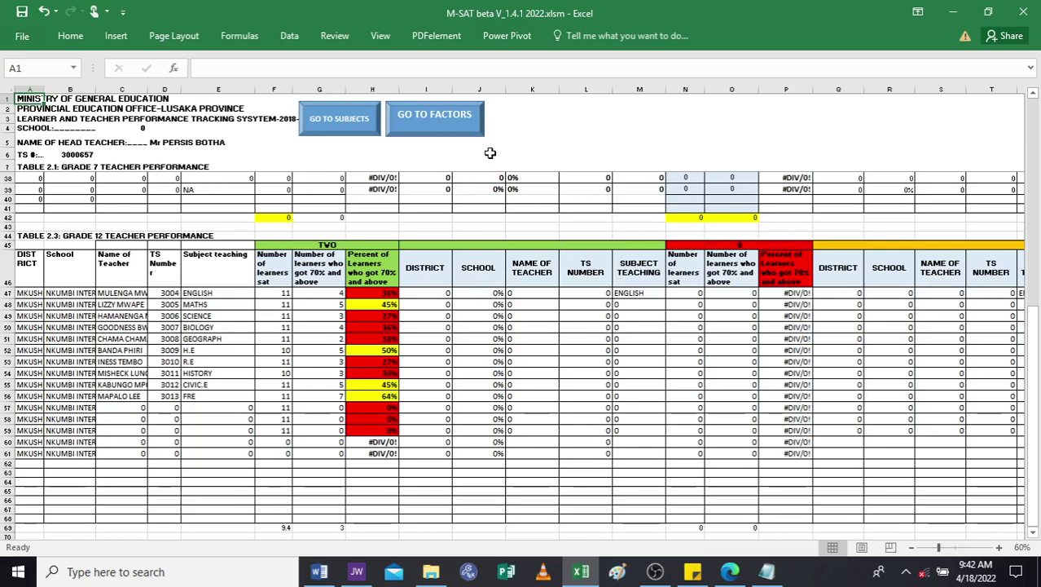
drag(1036, 346, 1033, 104)
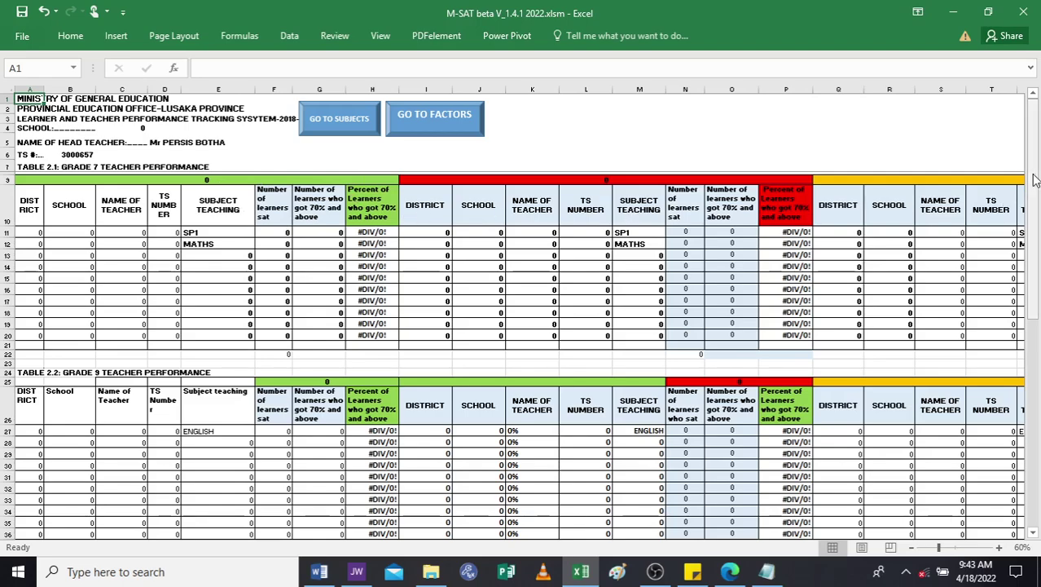
Scroll through the TEACHERS sheet, then switch to the FACTORS sheet.
drag(1034, 174, 1038, 380)
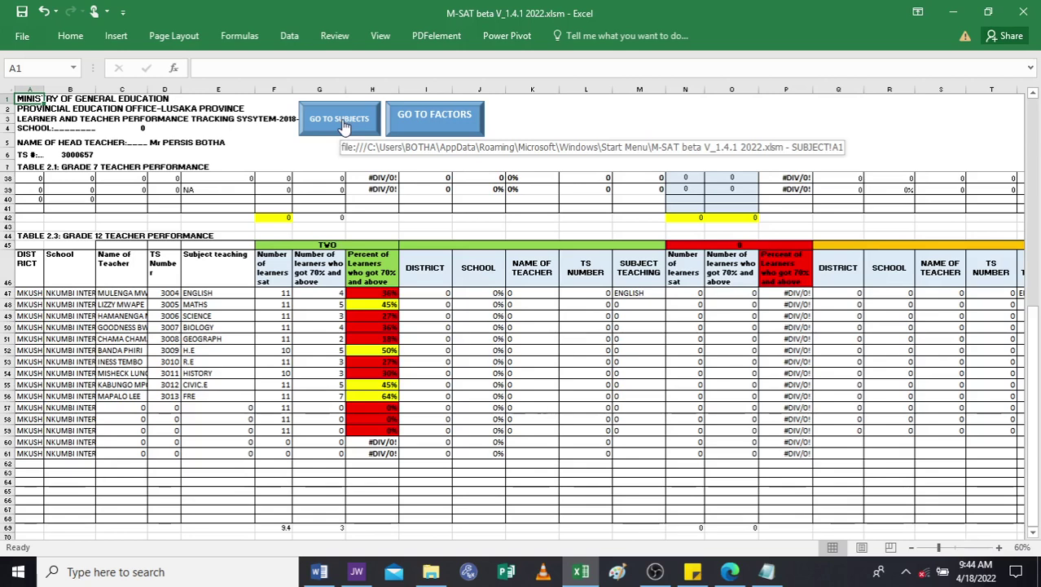
click(419, 122)
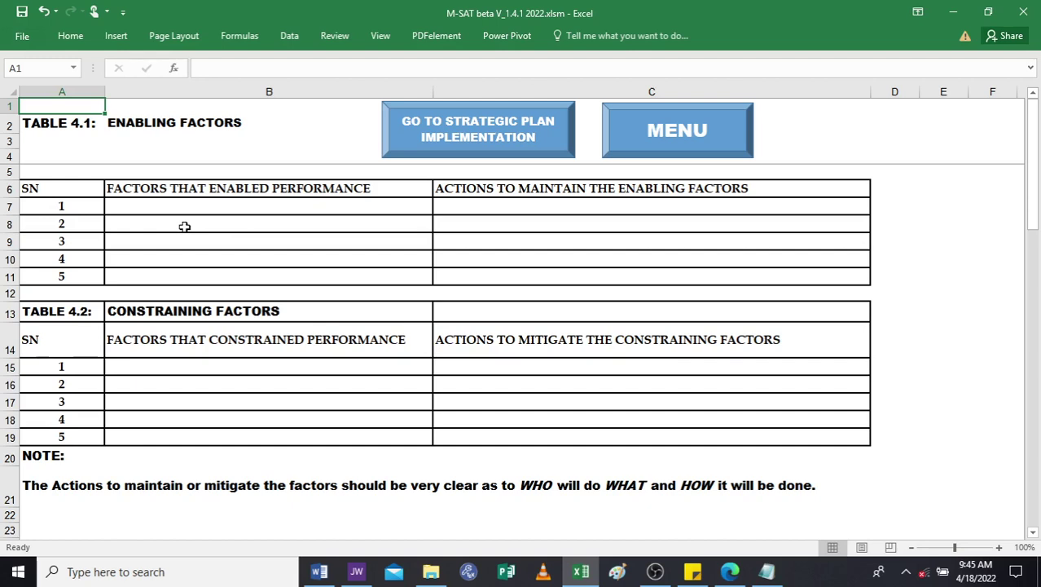
double_click(125, 207)
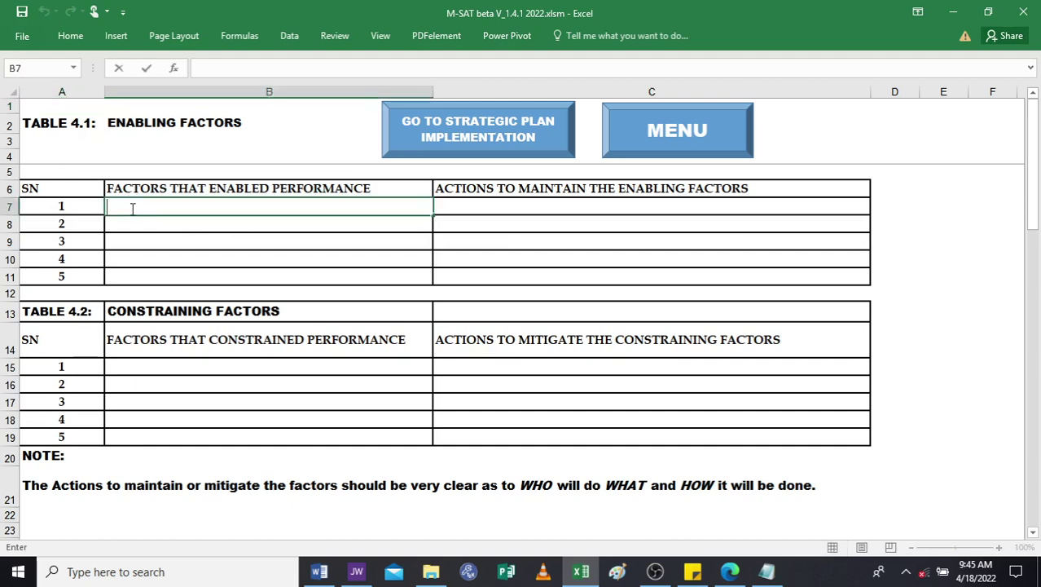
text(MMVMVJMVMNVNVN)
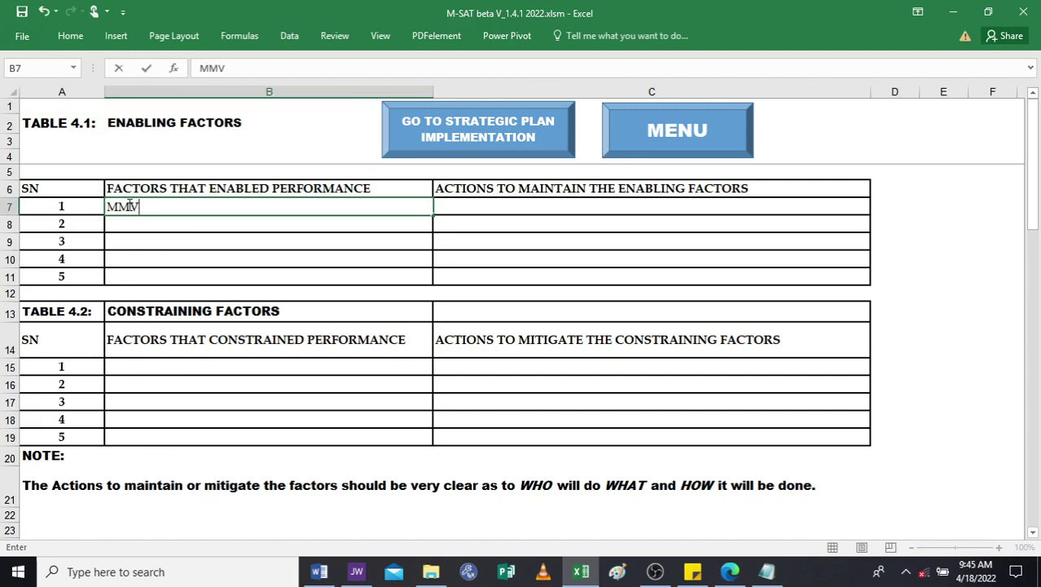
key(BackSpace)
key(BackSpace)
key(BackSpace)
key(BackSpace)
key(BackSpace)
key(BackSpace)
key(BackSpace)
key(BackSpace)
key(BackSpace)
key(BackSpace)
key(BackSpace)
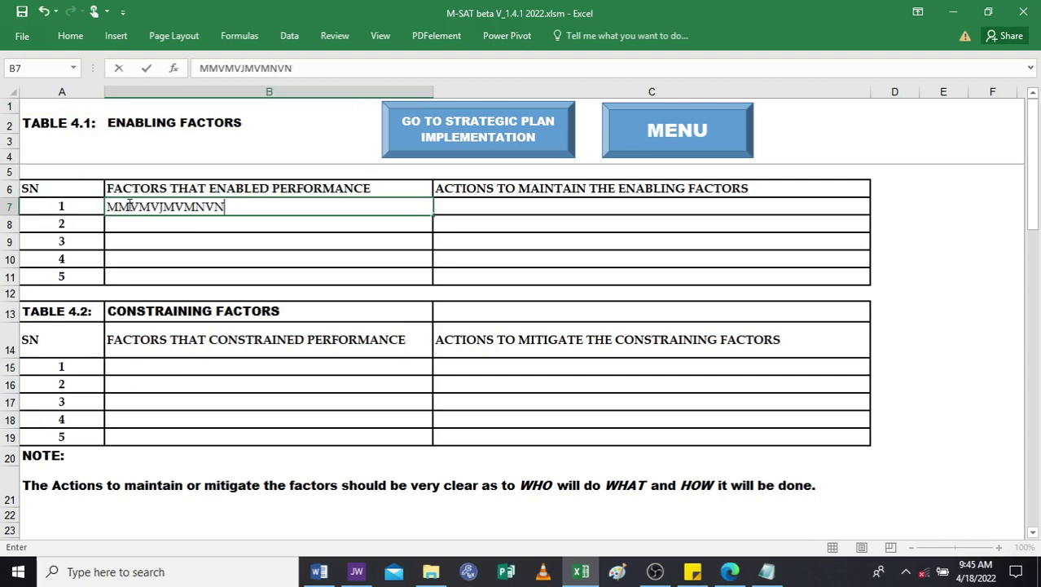
key(BackSpace)
key(BackSpace)
key(BackSpace)
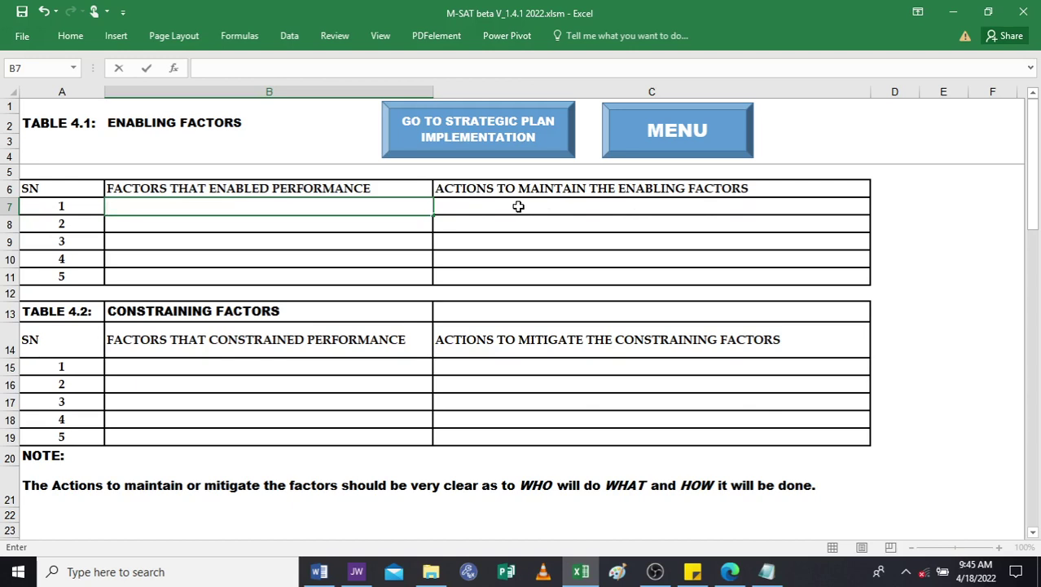
double_click(470, 207)
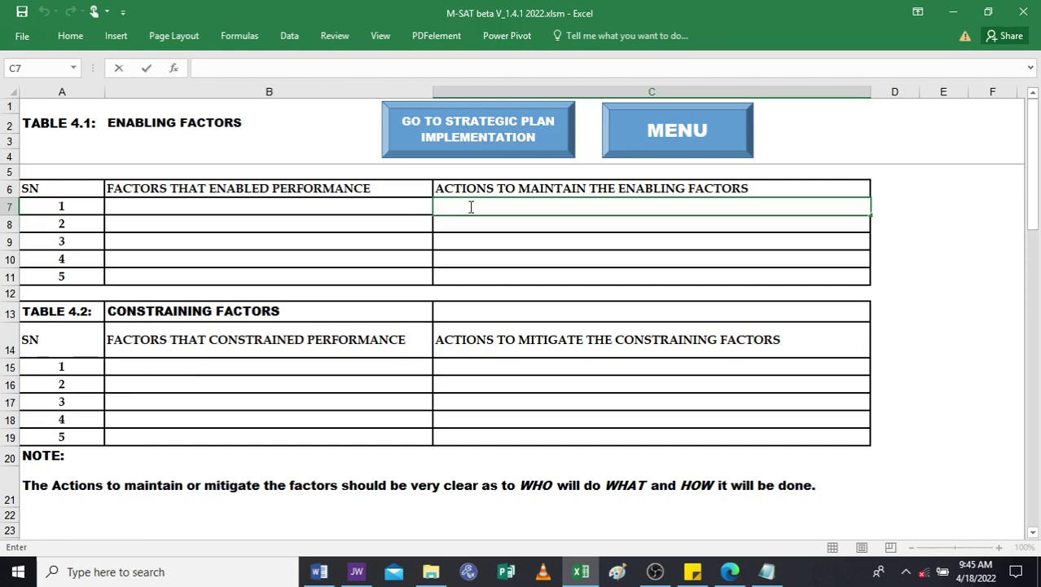
text(HHFHHHFHHKK)
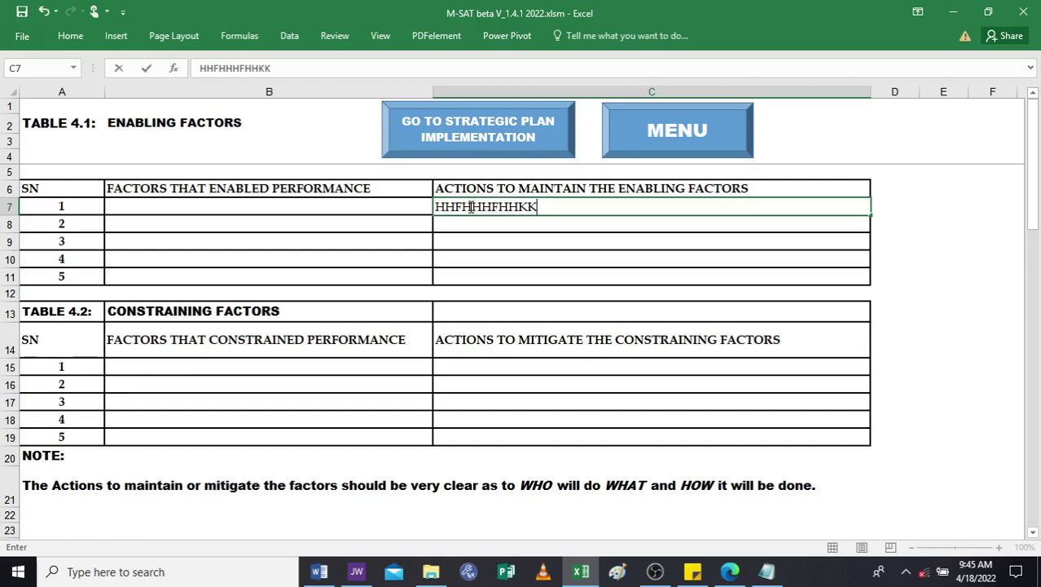
key(BackSpace)
key(BackSpace)
key(BackSpace)
key(BackSpace)
key(BackSpace)
key(BackSpace)
key(BackSpace)
key(BackSpace)
key(BackSpace)
key(BackSpace)
key(BackSpace)
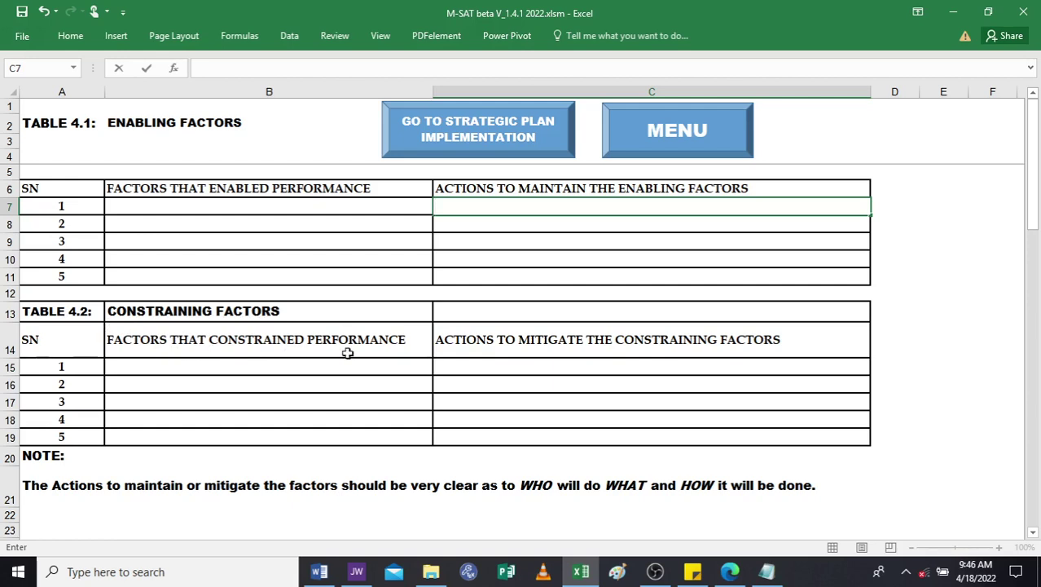
click(185, 365)
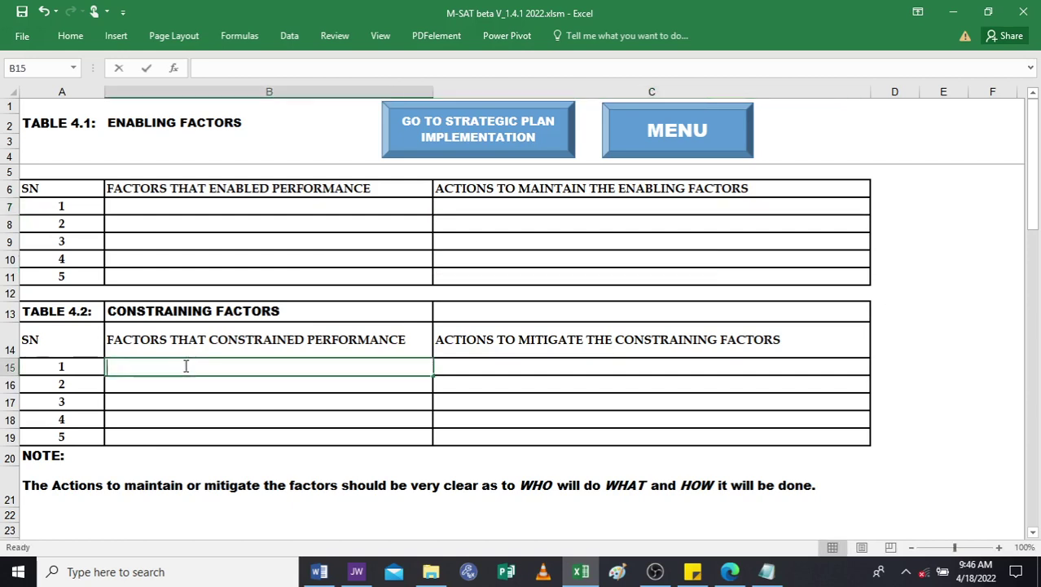
text(MAANN)
key(BackSpace)
key(BackSpace)
key(BackSpace)
key(BackSpace)
key(BackSpace)
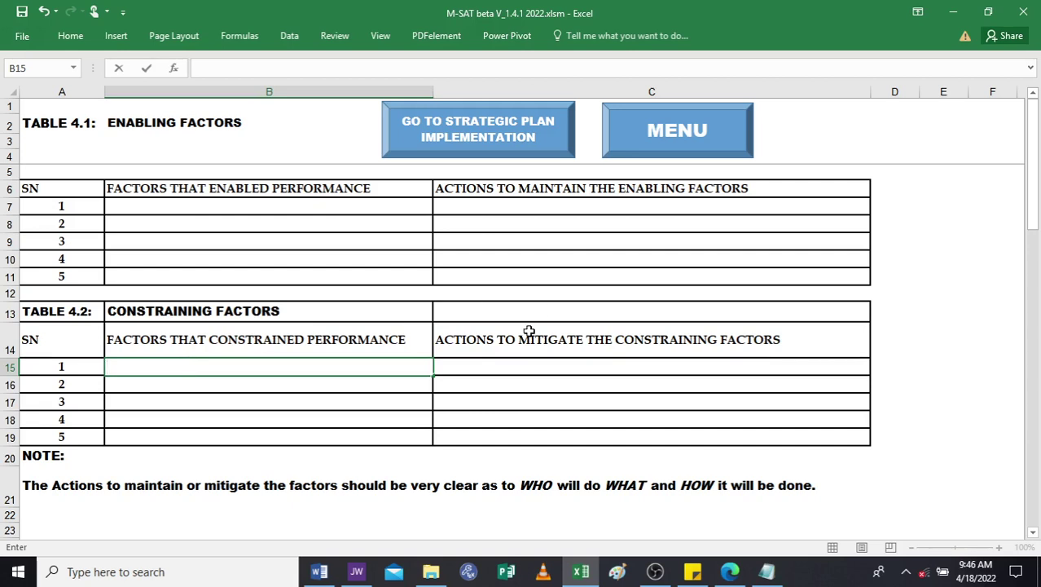
double_click(493, 366)
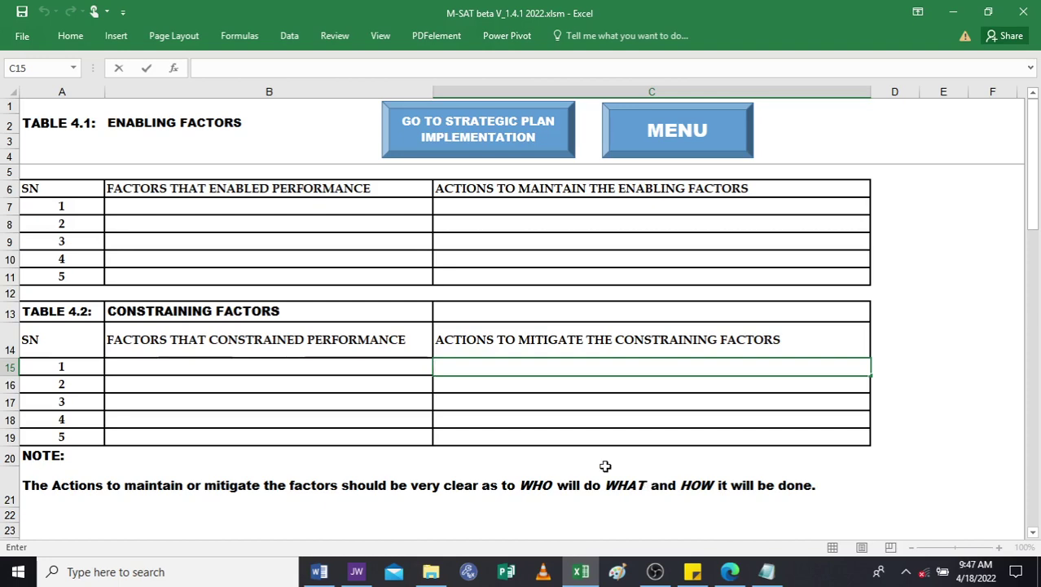
key(Escape)
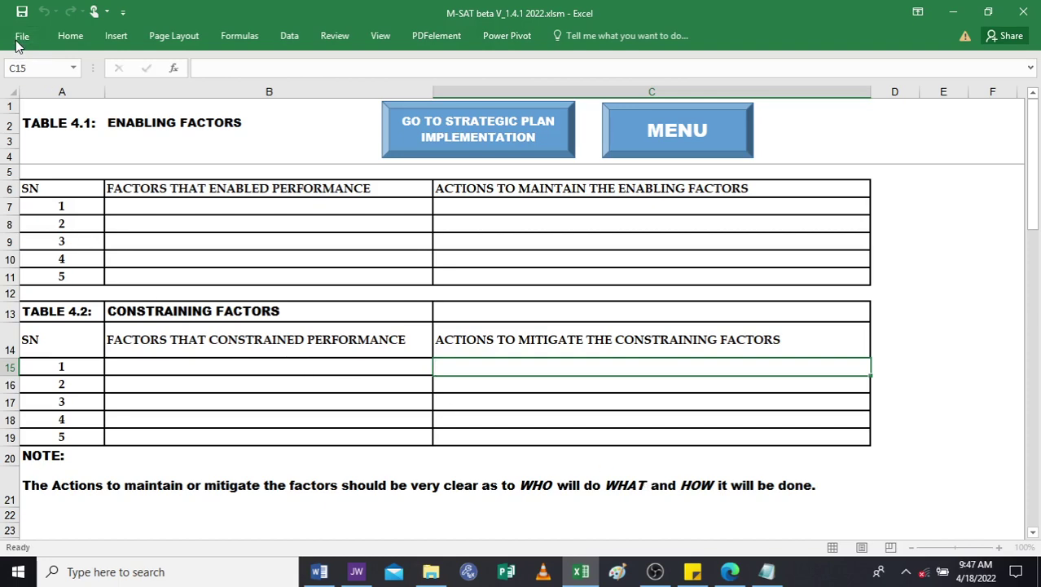
click(21, 37)
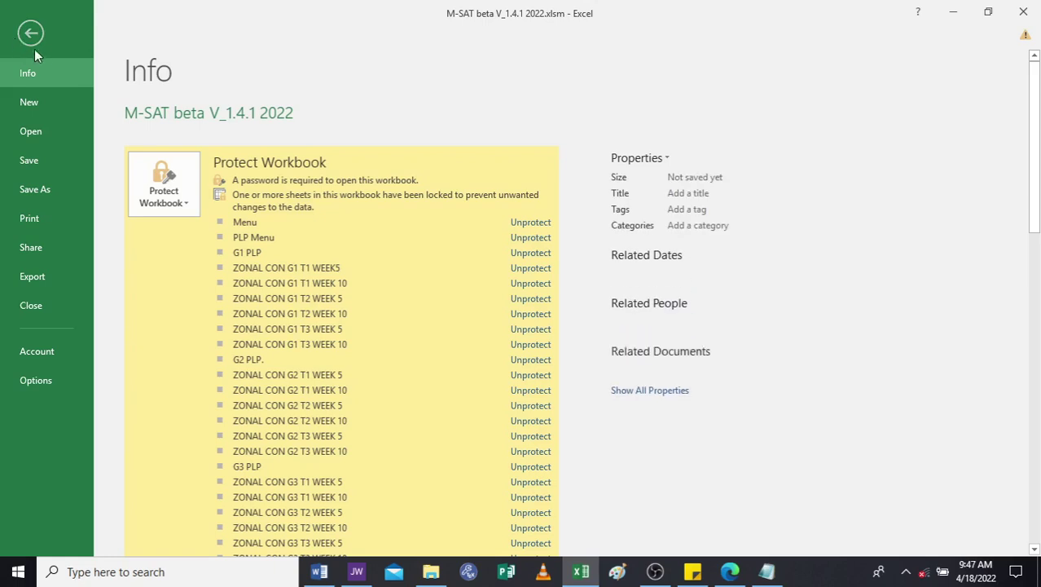
click(29, 219)
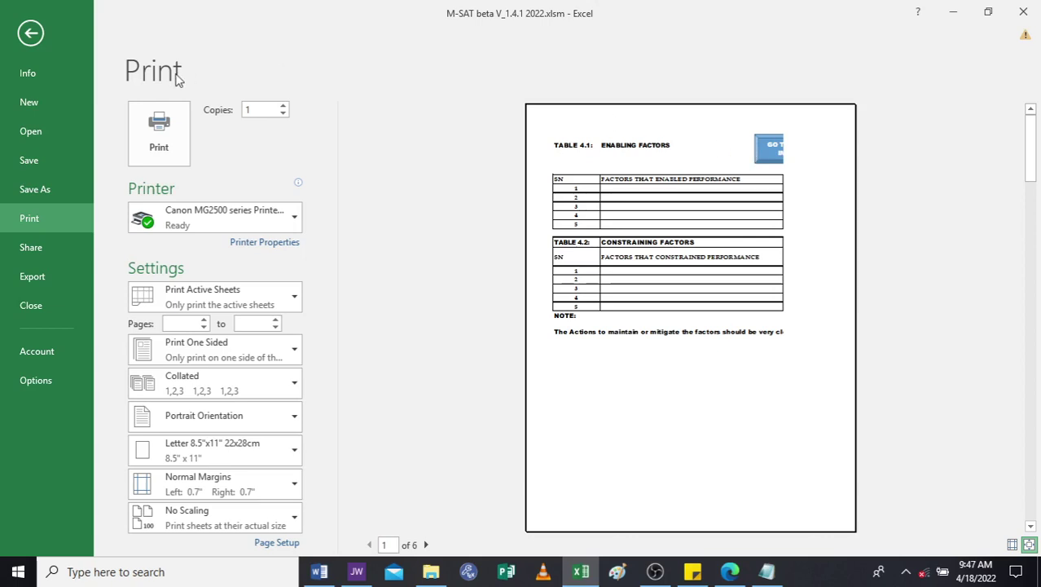
click(30, 34)
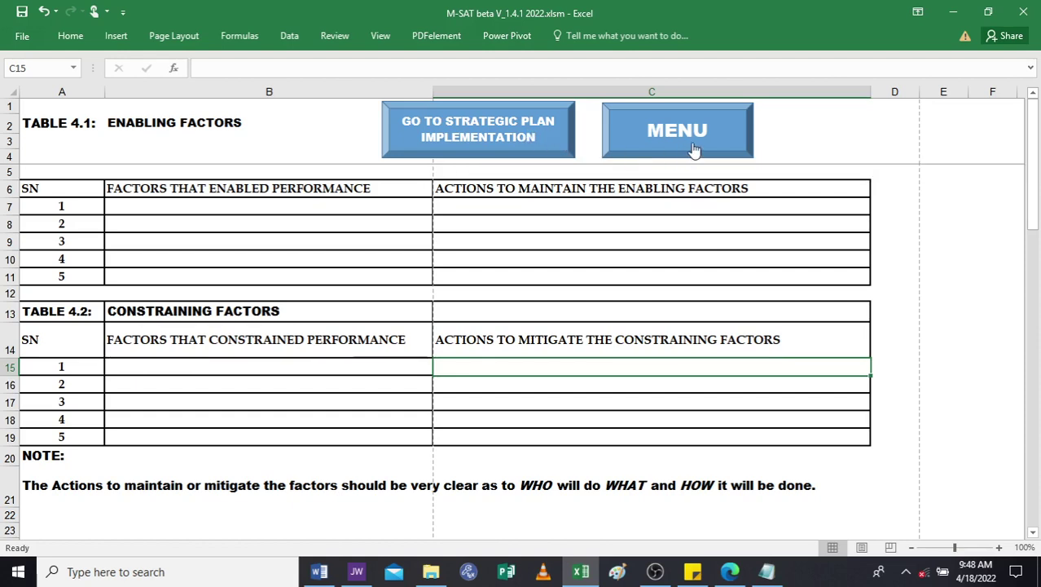
Jump to the Table 5.1 strategic plan implementation review sheet.
click(501, 143)
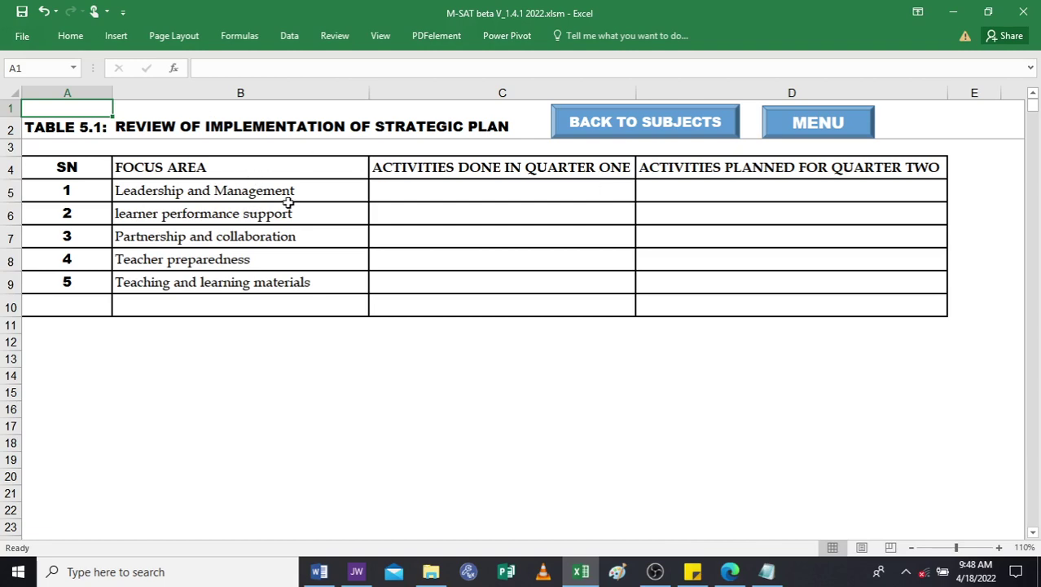
double_click(431, 189)
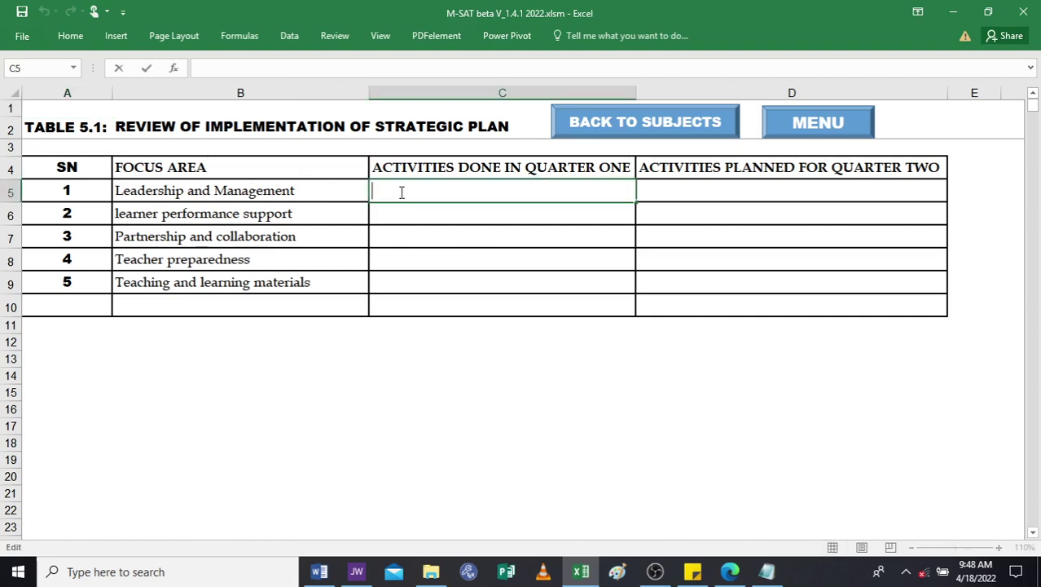
text(MMMMMSMMM)
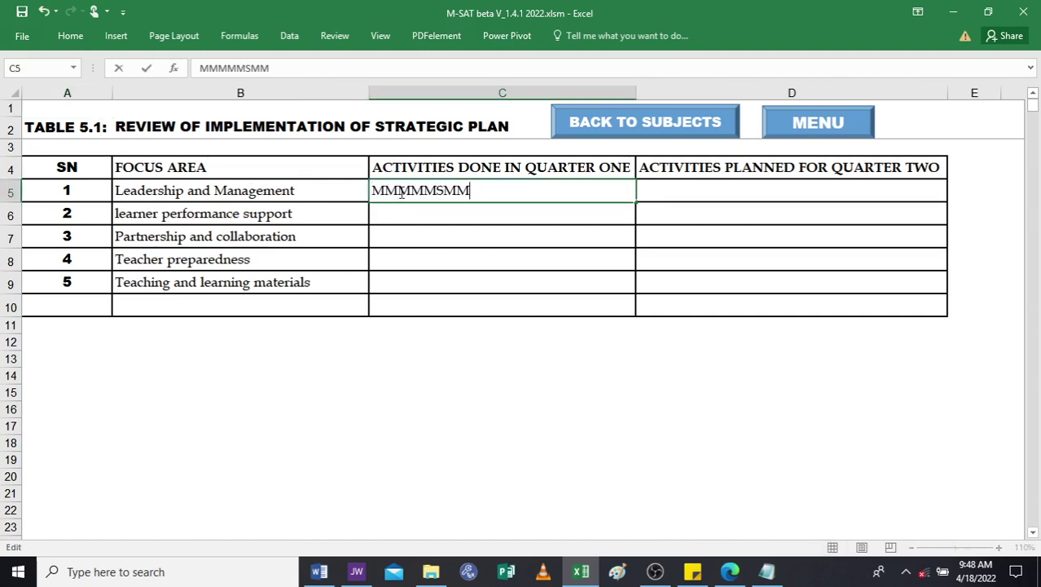
key(BackSpace)
key(BackSpace)
key(BackSpace)
key(BackSpace)
key(BackSpace)
key(BackSpace)
key(BackSpace)
key(BackSpace)
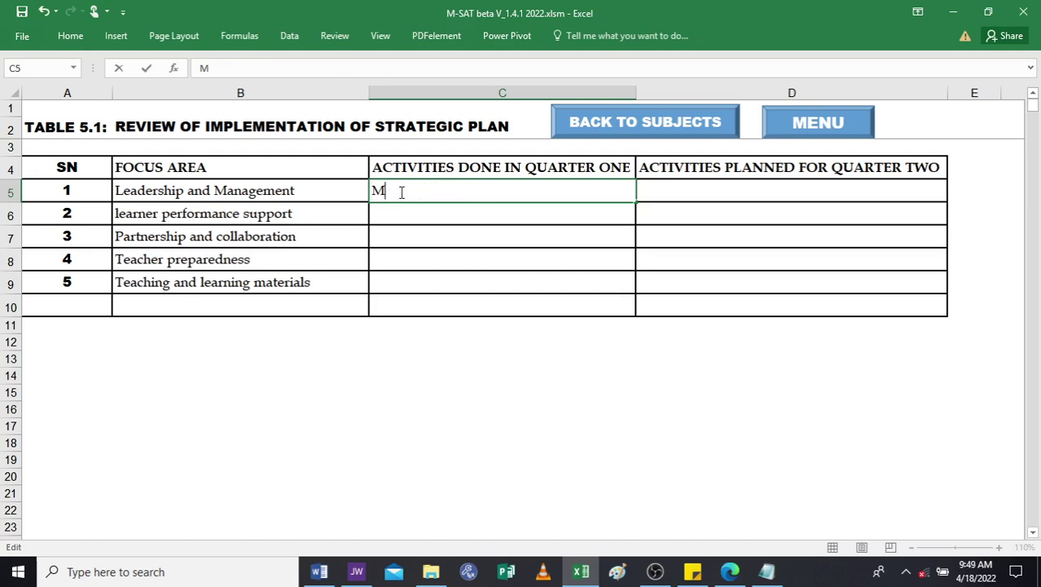
key(BackSpace)
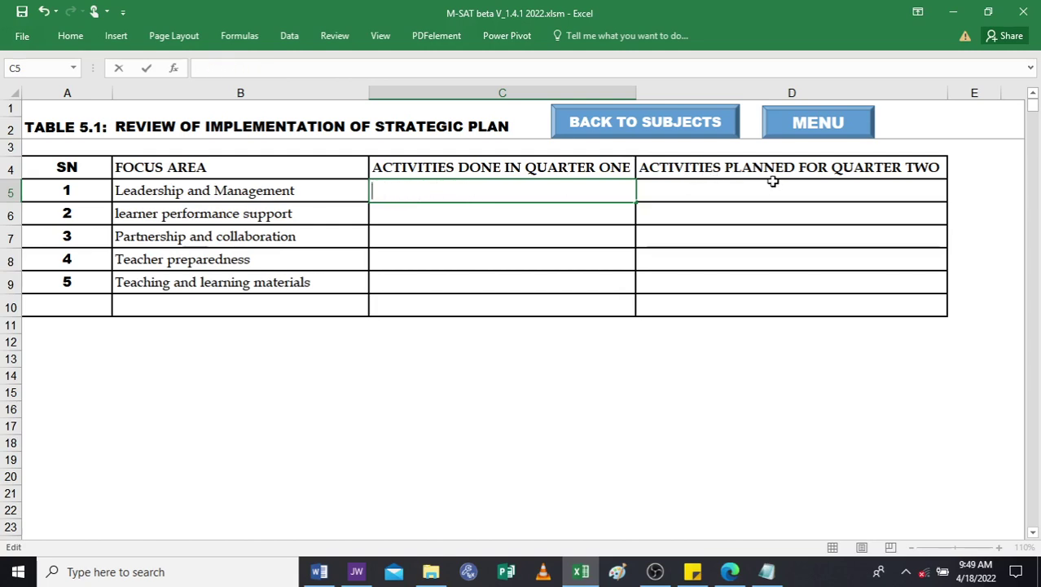
double_click(726, 190)
text(MMMMM)
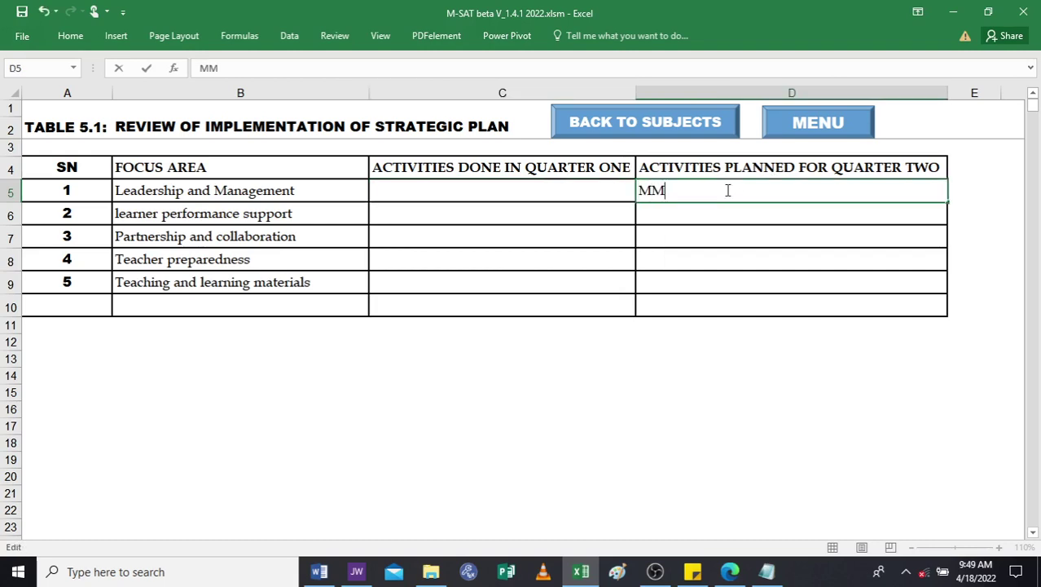
key(BackSpace)
key(BackSpace)
key(BackSpace)
key(BackSpace)
key(BackSpace)
double_click(394, 214)
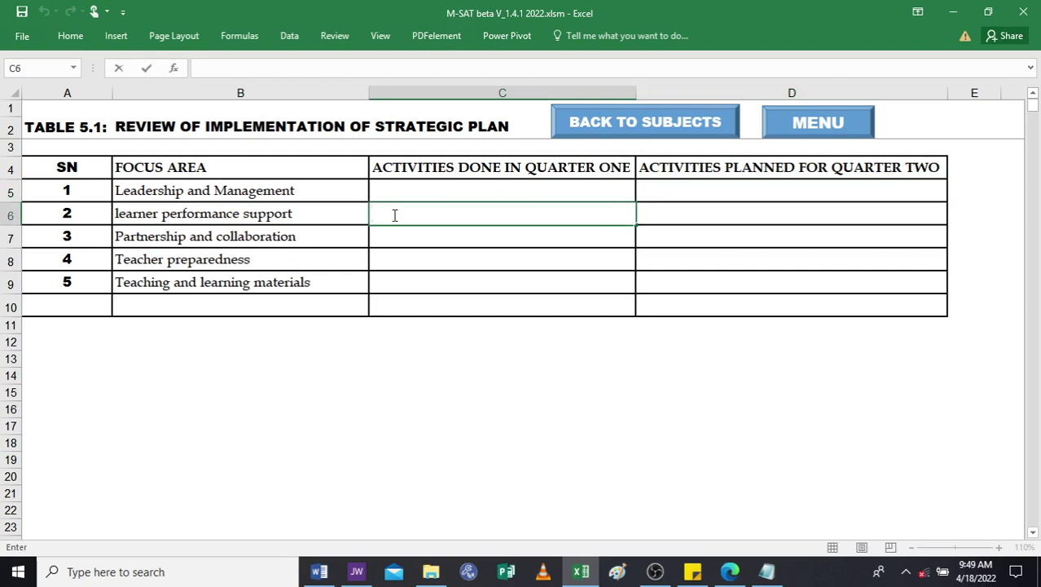
double_click(690, 216)
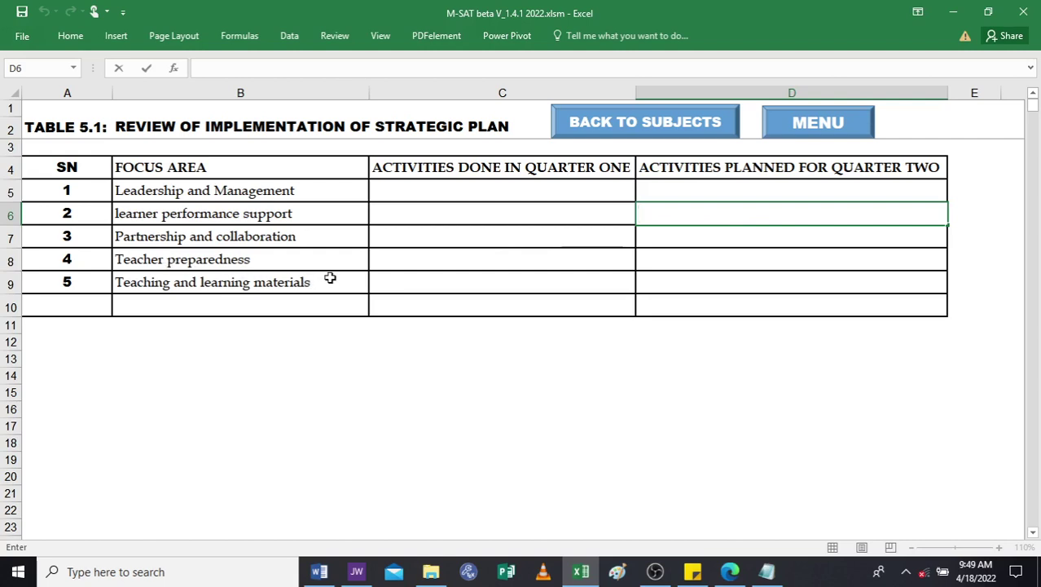
click(386, 263)
double_click(689, 256)
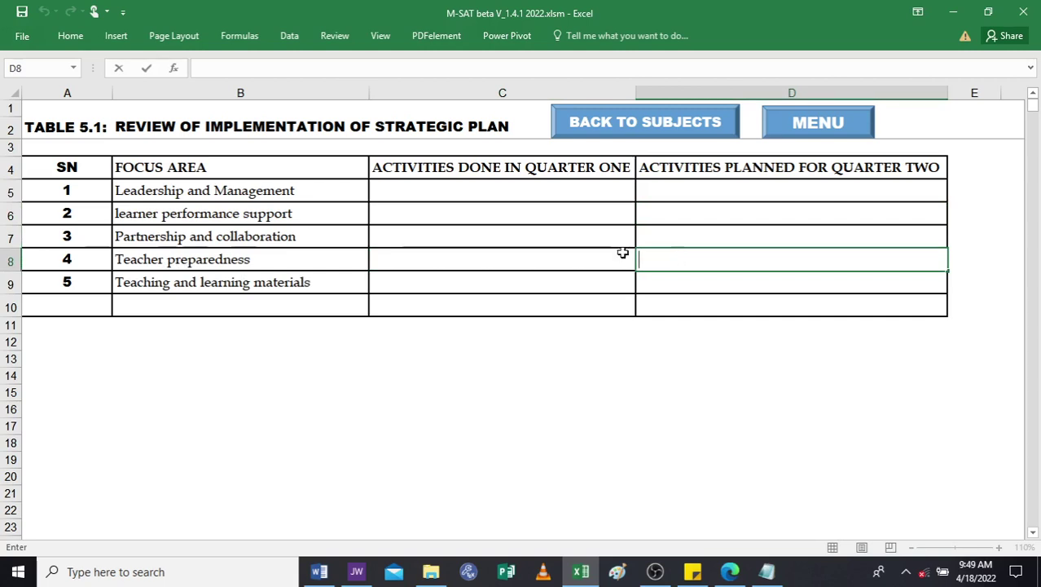
click(422, 290)
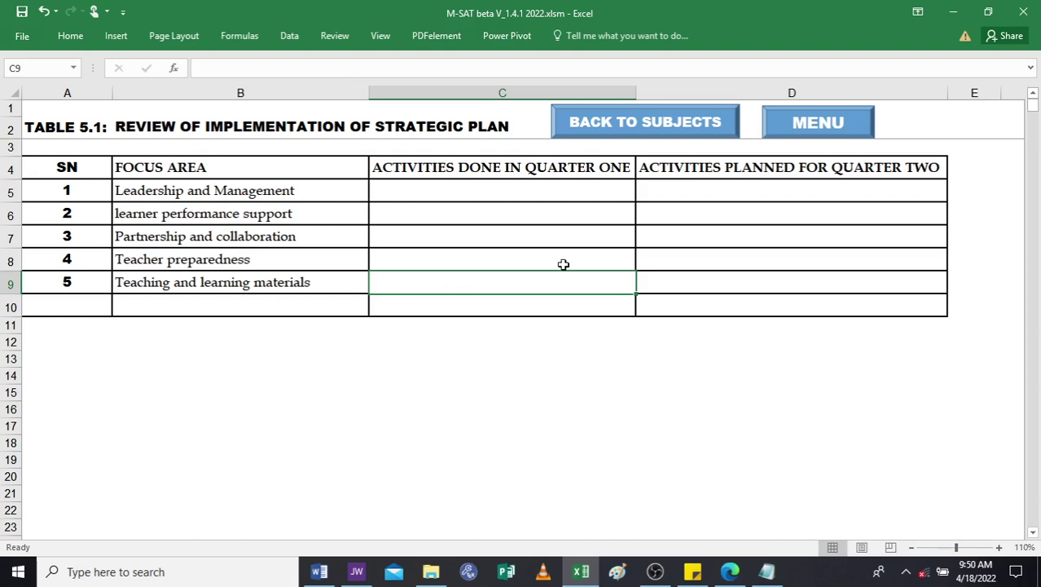
Edit cell D9, then close the M-SAT beta V_1.4.1 2022 workbook.
double_click(695, 281)
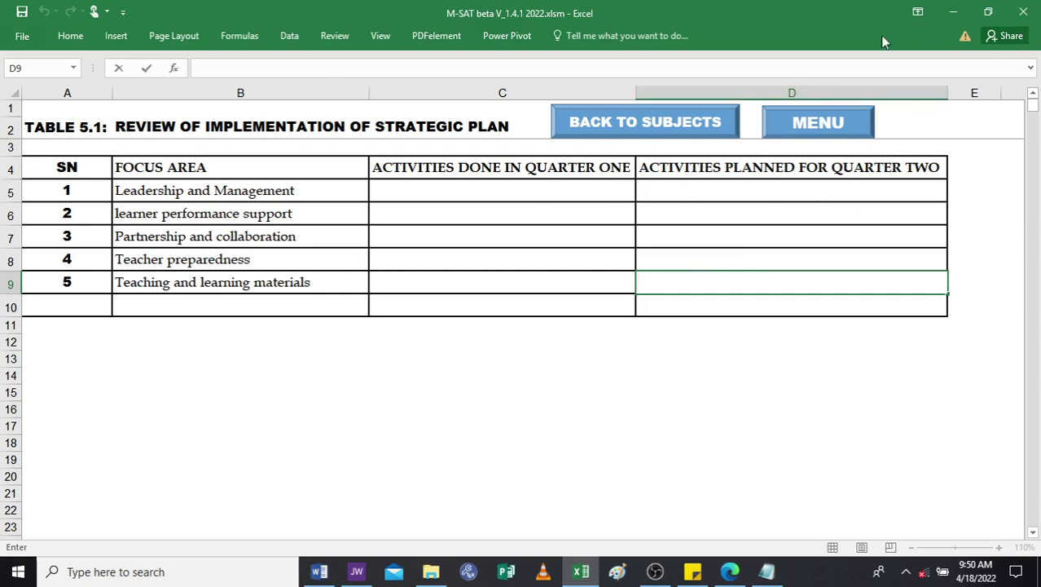
click(1026, 22)
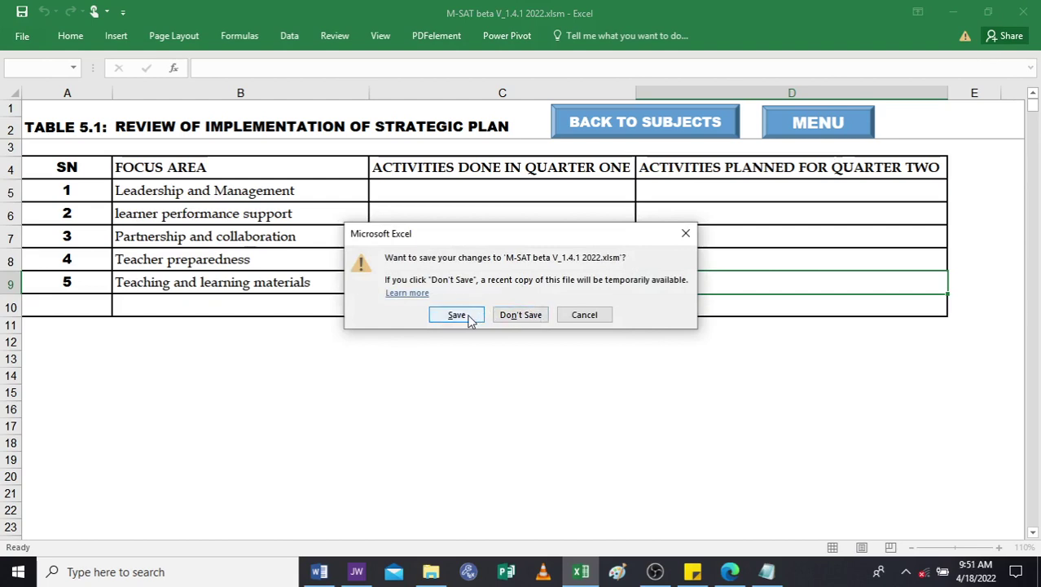
Save changes to M-SAT beta V_1.4.1 2022.xlsm as Excel closes.
click(456, 315)
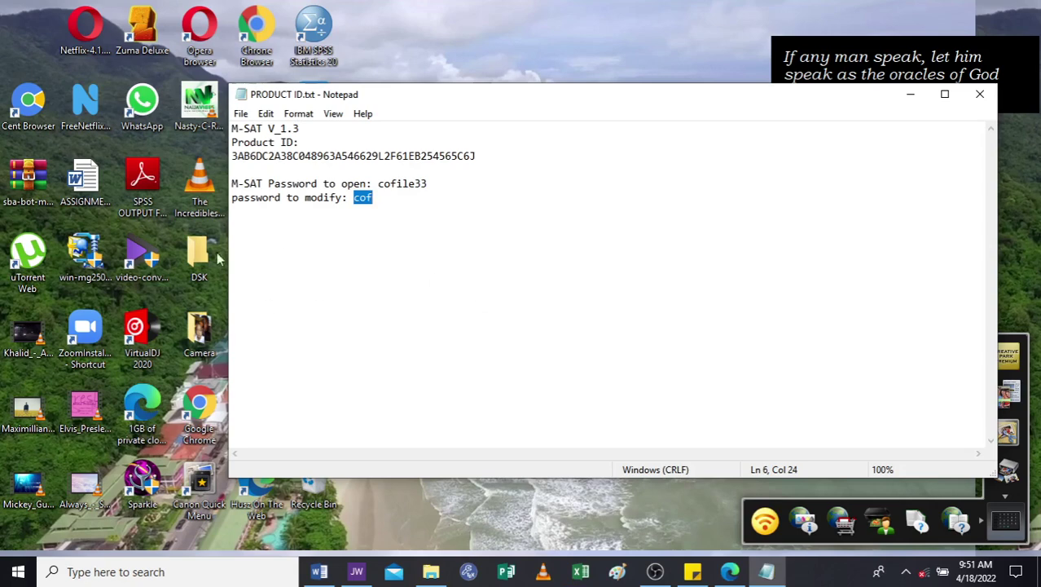
Close the PRODUCT ID.txt notes and shift the desktop quotation gadget slightly left.
click(582, 238)
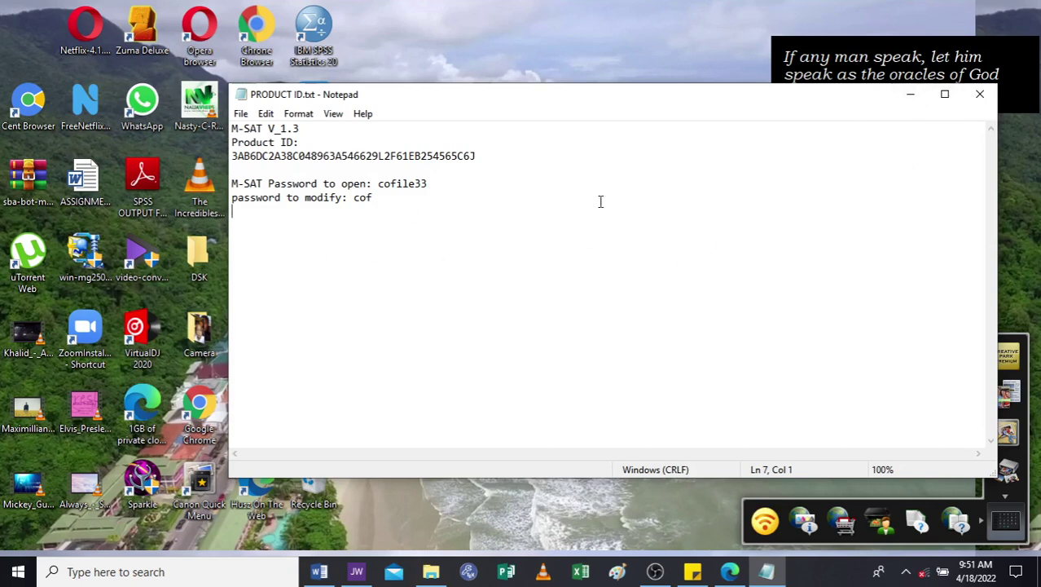
click(980, 95)
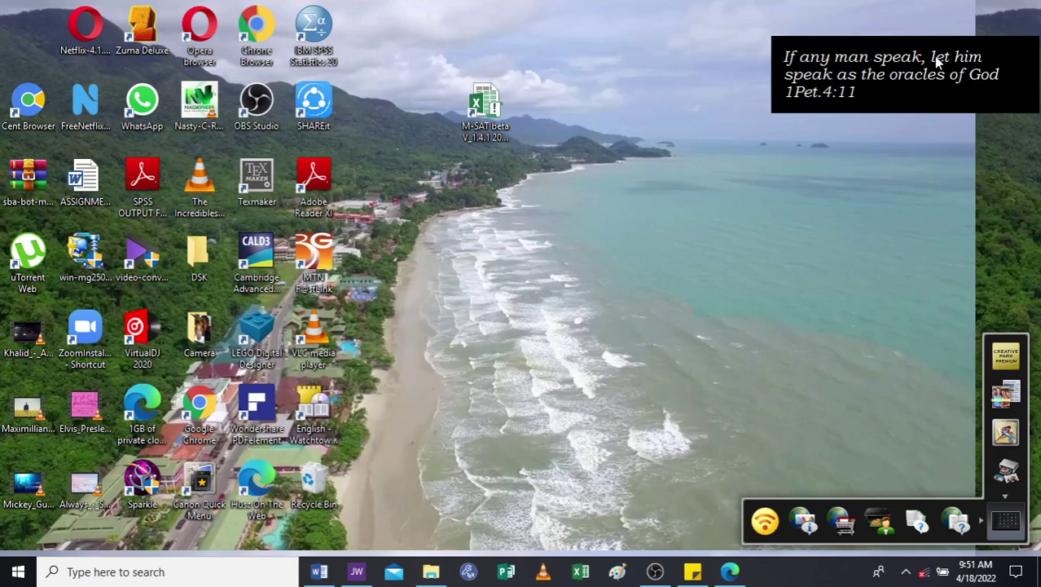
drag(929, 56, 845, 27)
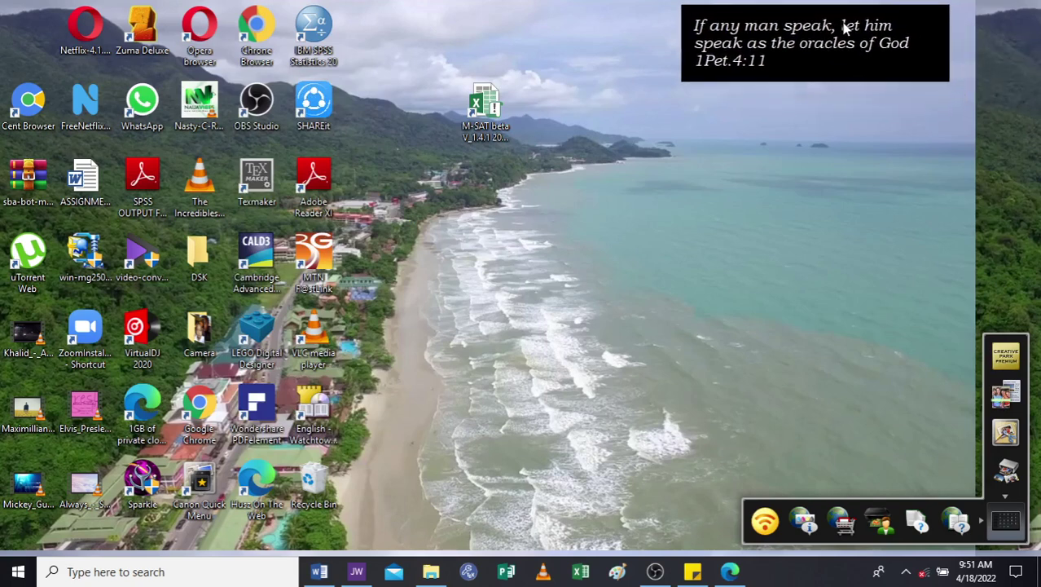